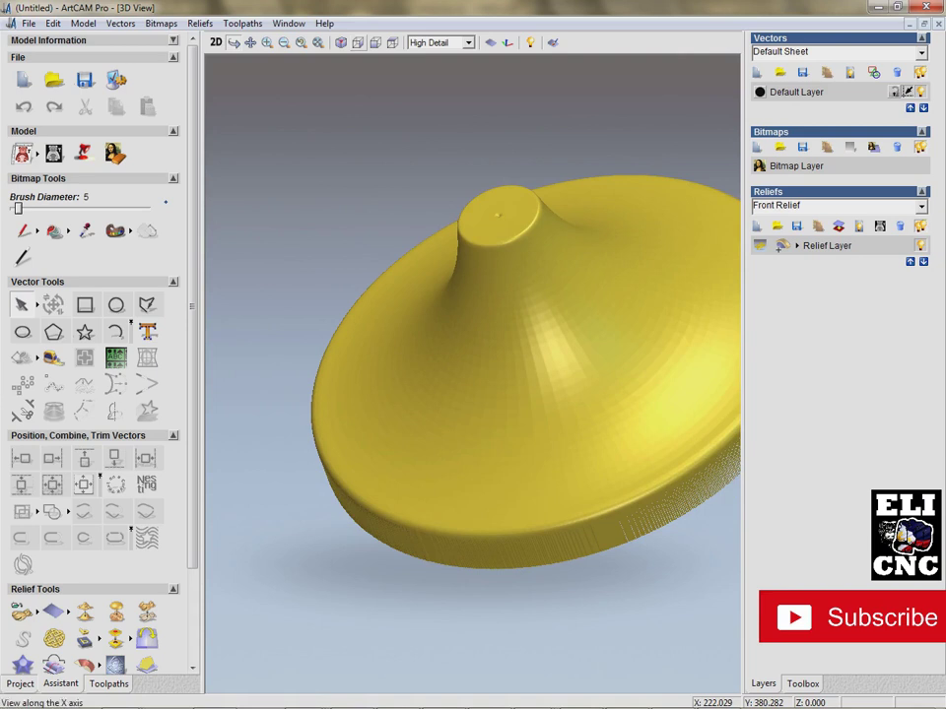
# Step: Examine the relief's shape in 3D from the side views and from above
pyautogui.press('y')
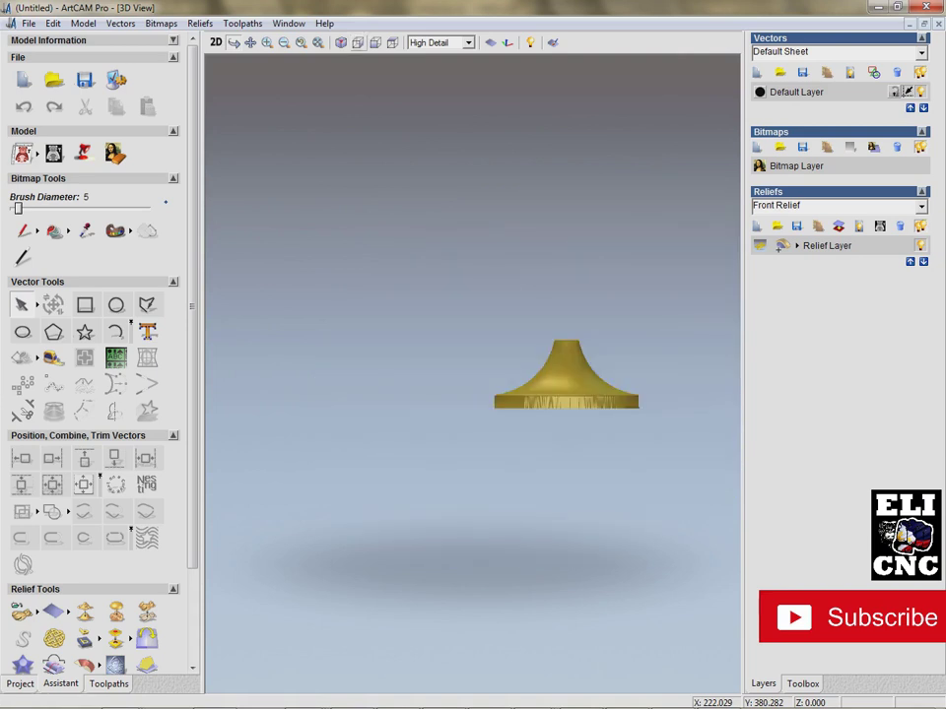
pyautogui.scroll(3, 567, 374)
pyautogui.moveTo(630, 374); pyautogui.dragTo(361, 374, button='middle')
pyautogui.scroll(3, 473, 375)
pyautogui.moveTo(423, 374); pyautogui.dragTo(551, 386, button='middle')
pyautogui.click(375, 42)
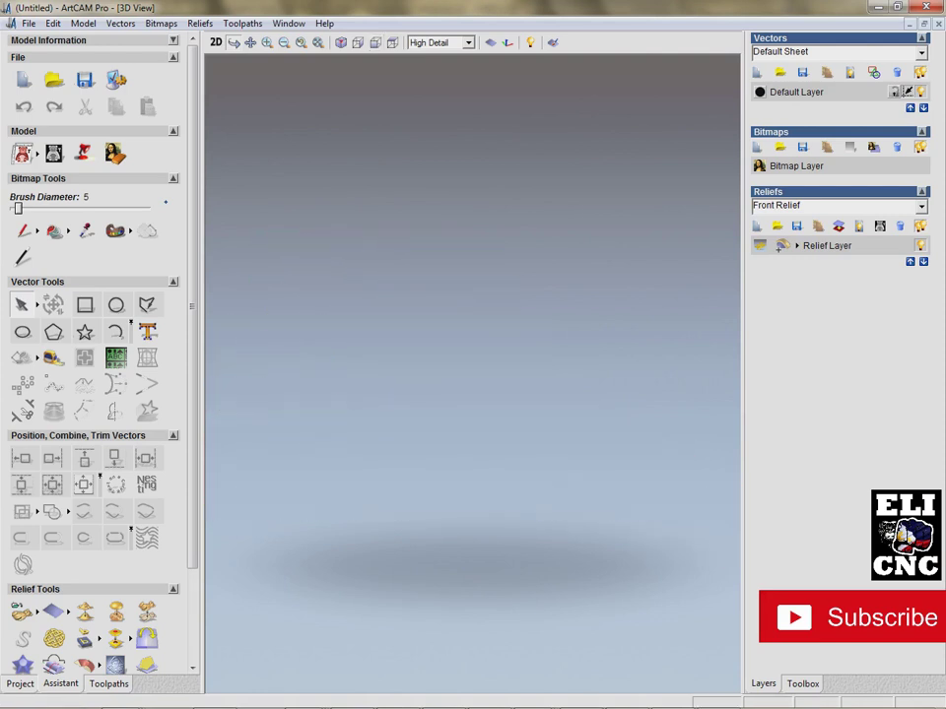
pyautogui.press('0')
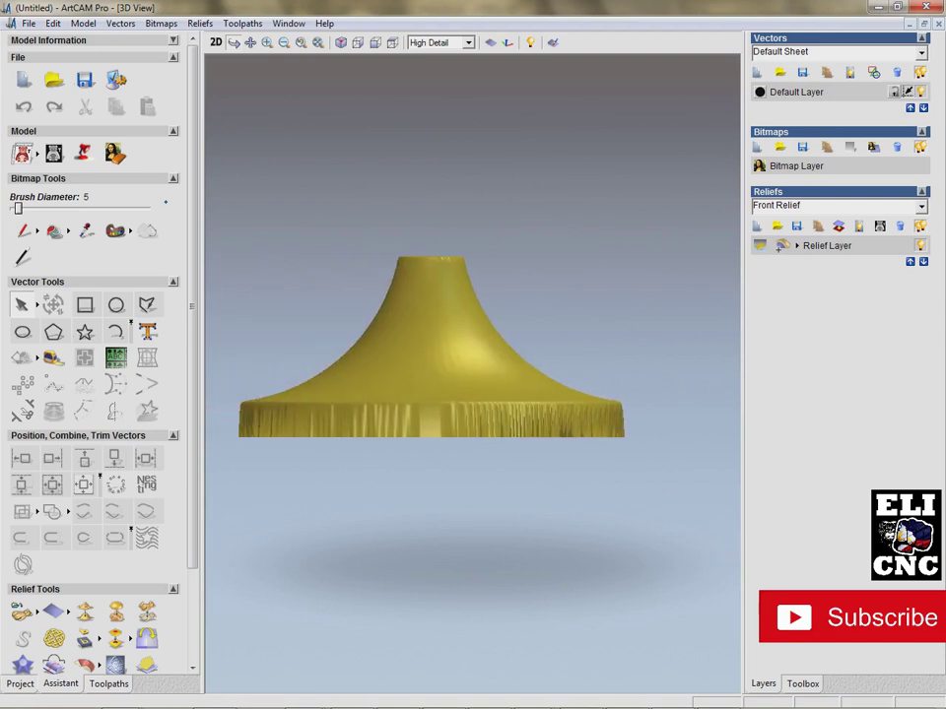
pyautogui.click(392, 42)
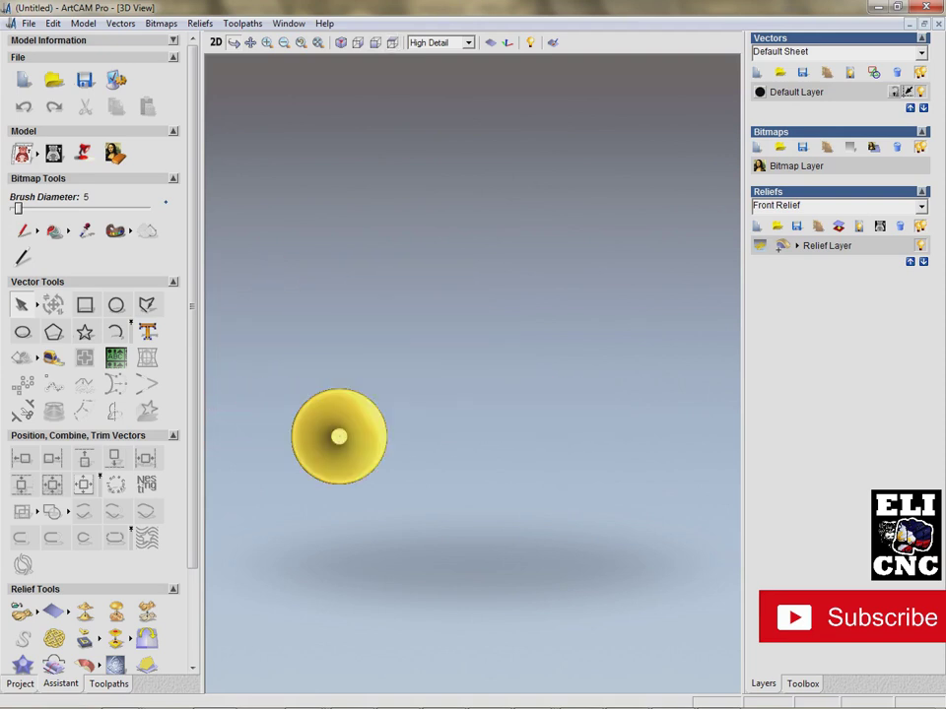
pyautogui.scroll(2, 347, 425)
pyautogui.moveTo(350, 423); pyautogui.dragTo(790, 294, button='middle')
pyautogui.moveTo(384, 495); pyautogui.dragTo(448, 333, button='middle')
# Step: Switch to the 2D view and turn on the relief preview, centred on the round relief
pyautogui.press('F2')
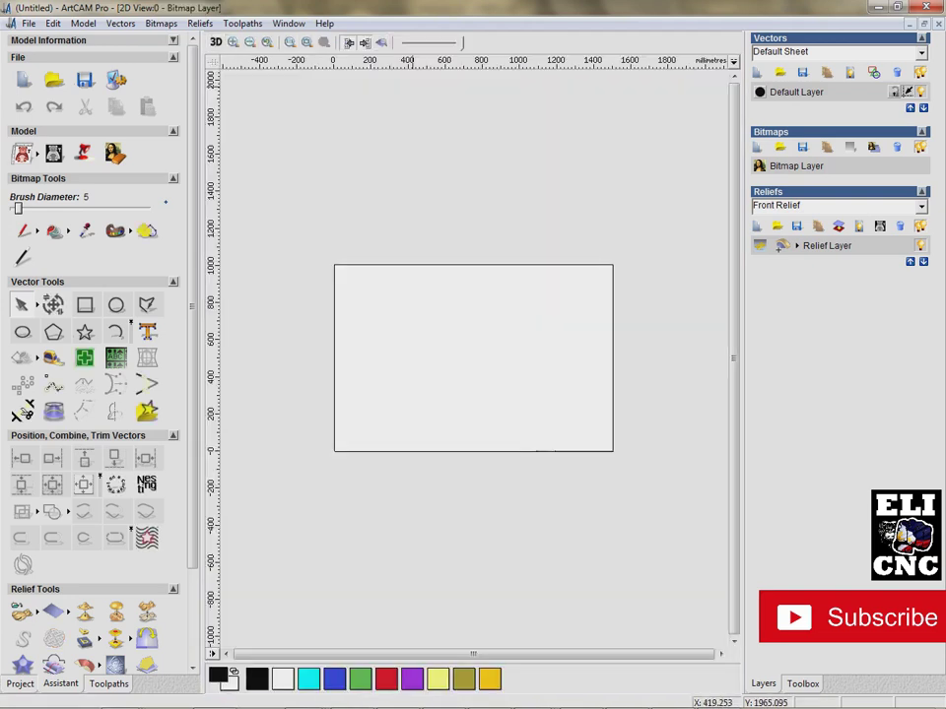
pyautogui.click(382, 42)
pyautogui.scroll(3, 411, 376)
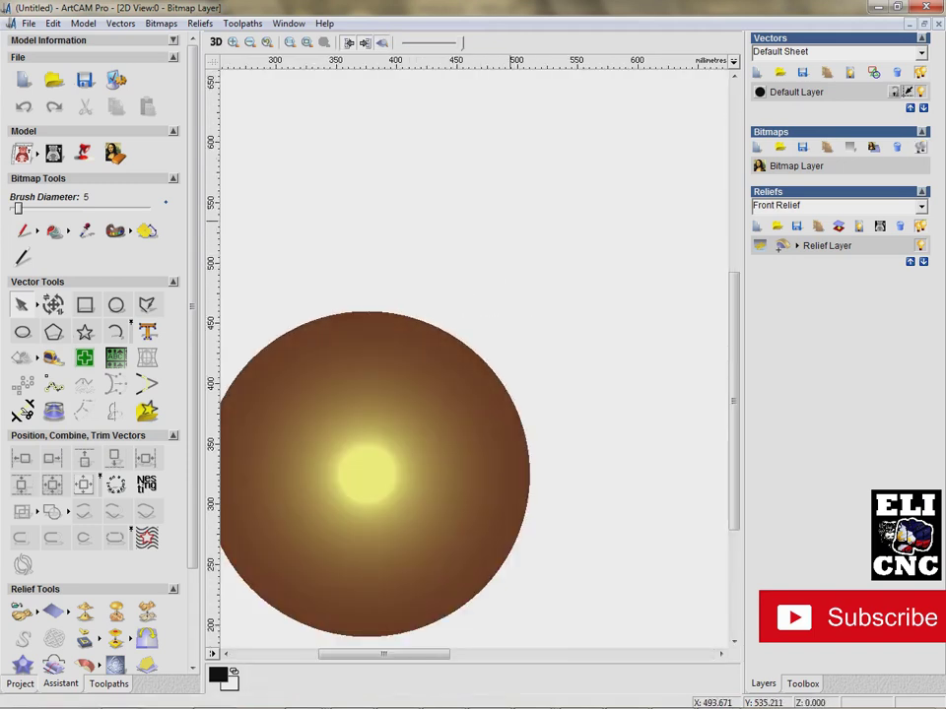
pyautogui.moveTo(364, 654)
pyautogui.mouseDown()
pyautogui.moveTo(391, 654)
pyautogui.moveTo(346, 654)
pyautogui.moveTo(358, 654)
pyautogui.mouseUp()
pyautogui.moveTo(733, 391); pyautogui.dragTo(732, 430)
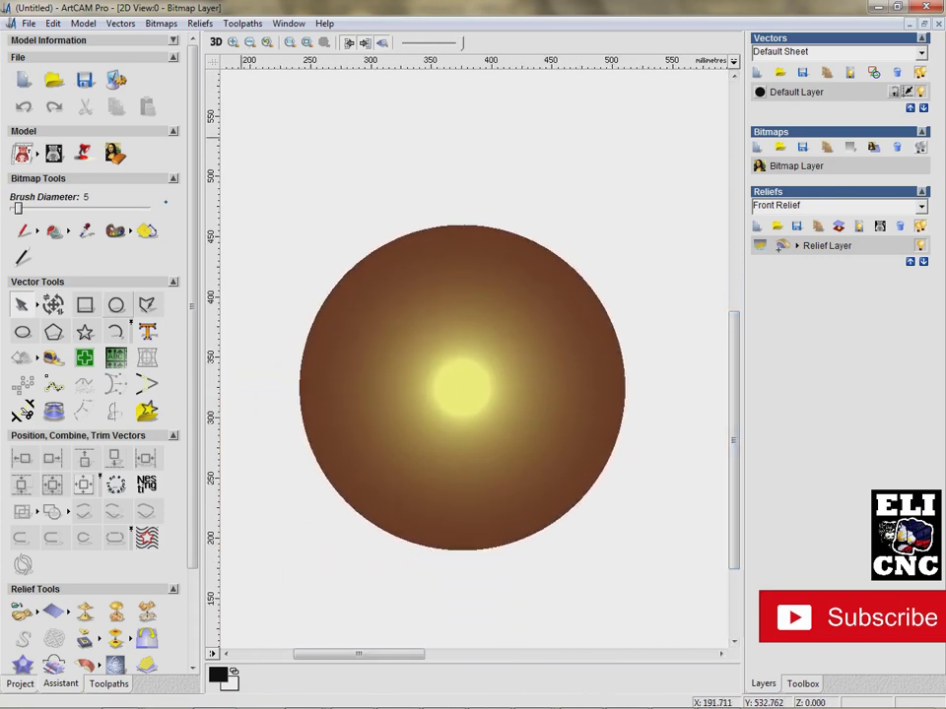
# Step: Draw a circle vector with a radius of about 150 mm around the relief, centred at about X 376, Y 325
pyautogui.click(116, 304)
pyautogui.moveTo(463, 388); pyautogui.dragTo(643, 388)
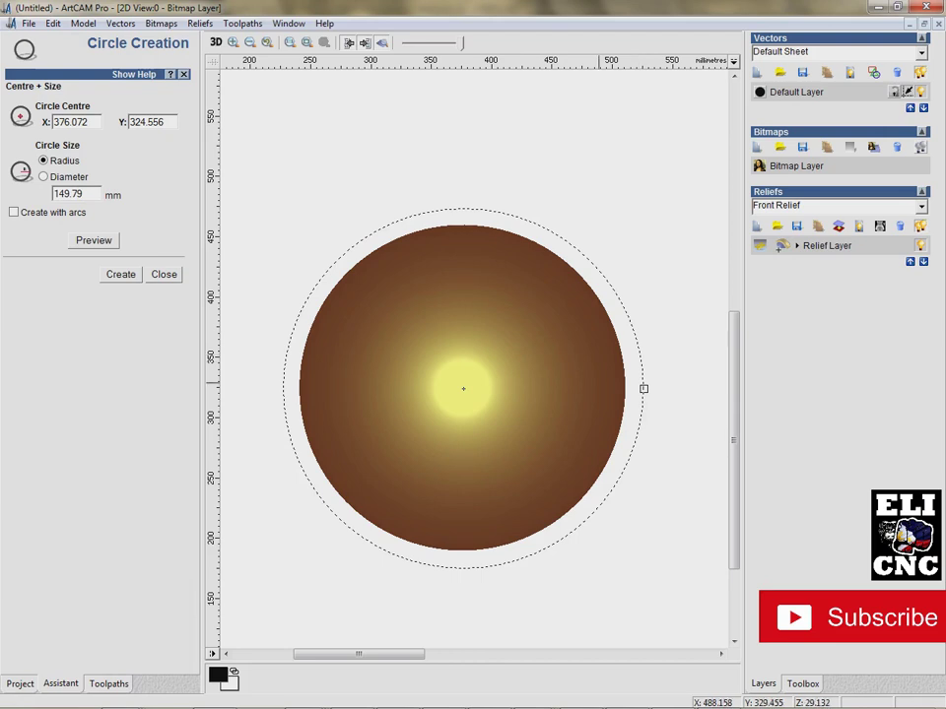
pyautogui.click(120, 274)
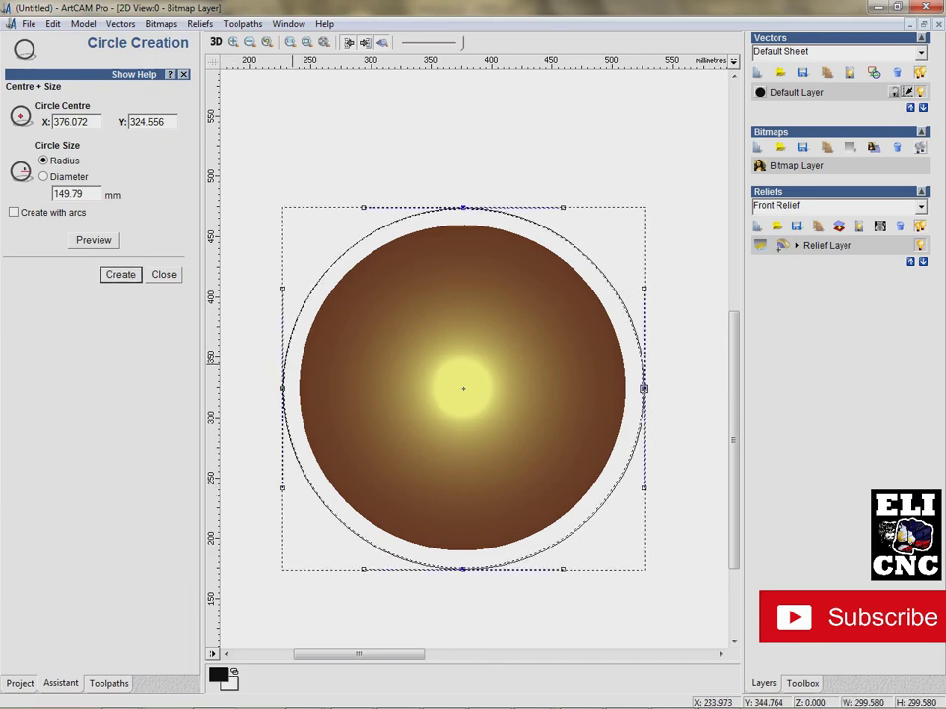
pyautogui.click(163, 274)
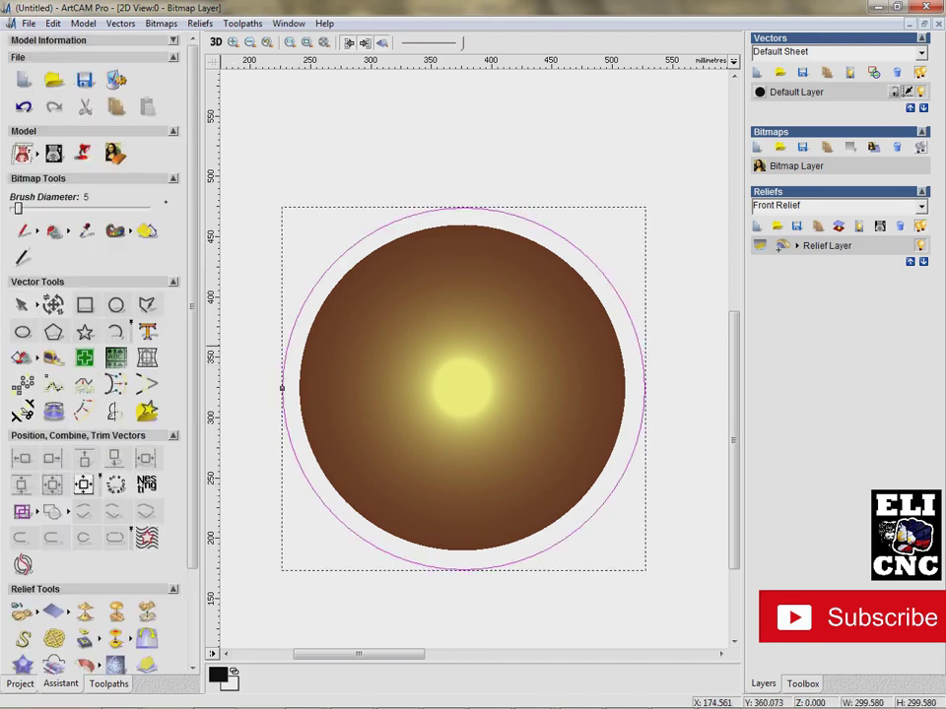
# Step: Set up the machining material with a thickness of 140 mm
pyautogui.click(107, 683)
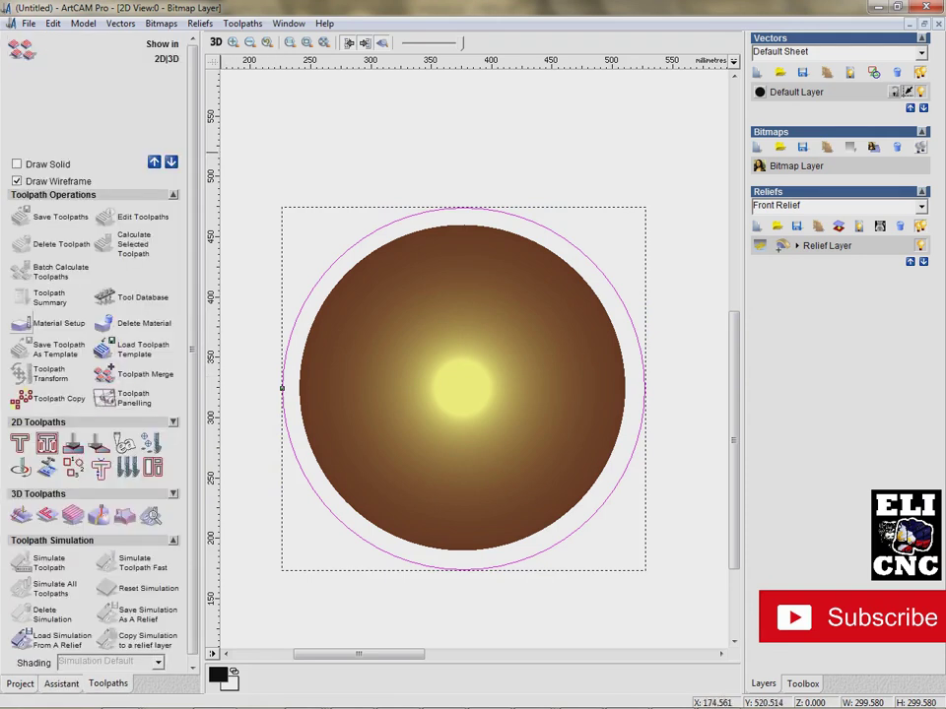
pyautogui.click(48, 323)
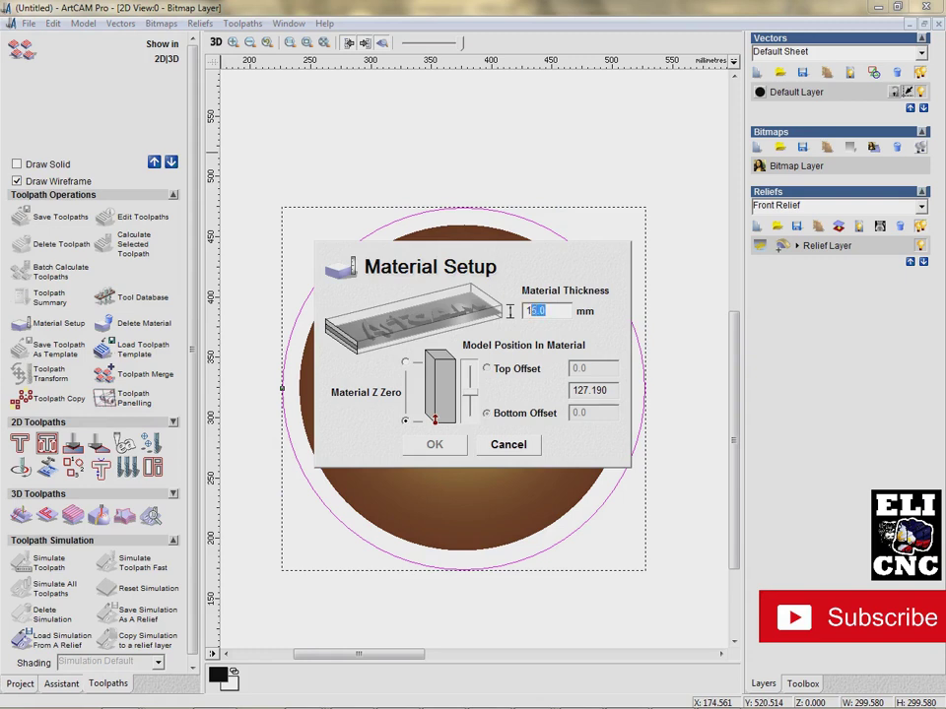
pyautogui.write('46')
pyautogui.press('BackSpace')
pyautogui.write('0')
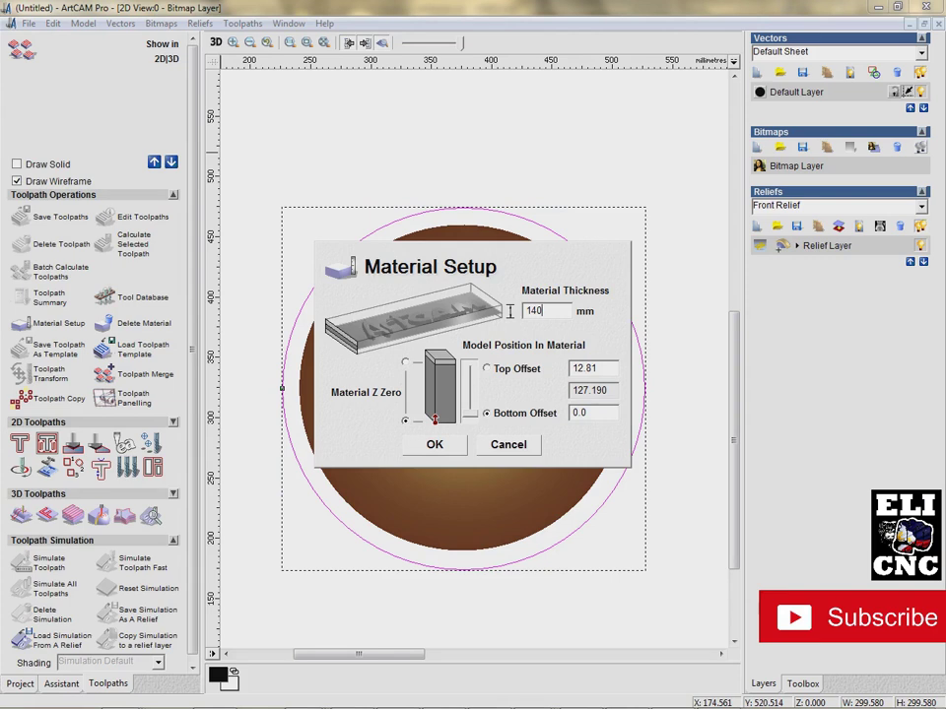
pyautogui.press('Return')
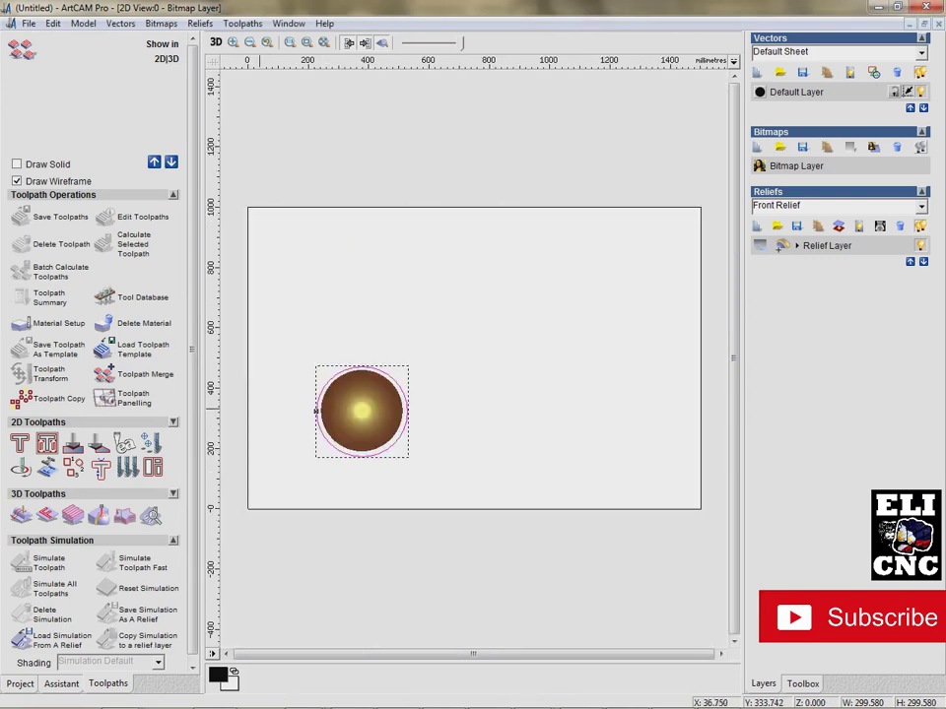
# Step: Start a Machine Relief toolpath limited to the selected circle vector and assign the Ball Nose 12 mm 3D finishing tool
pyautogui.moveTo(192, 385); pyautogui.dragTo(193, 392)
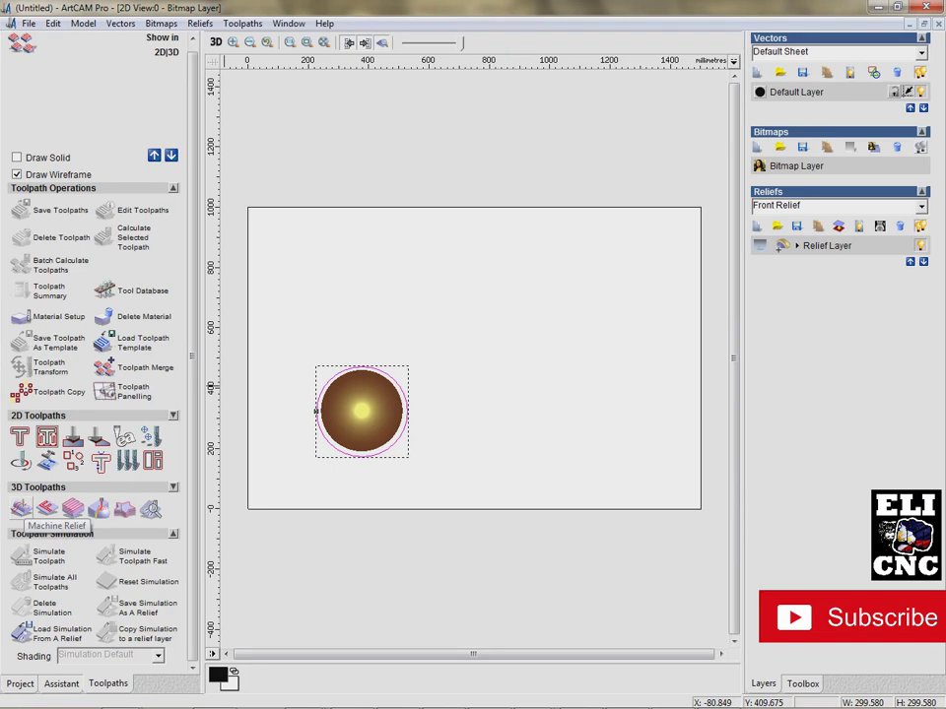
pyautogui.click(21, 508)
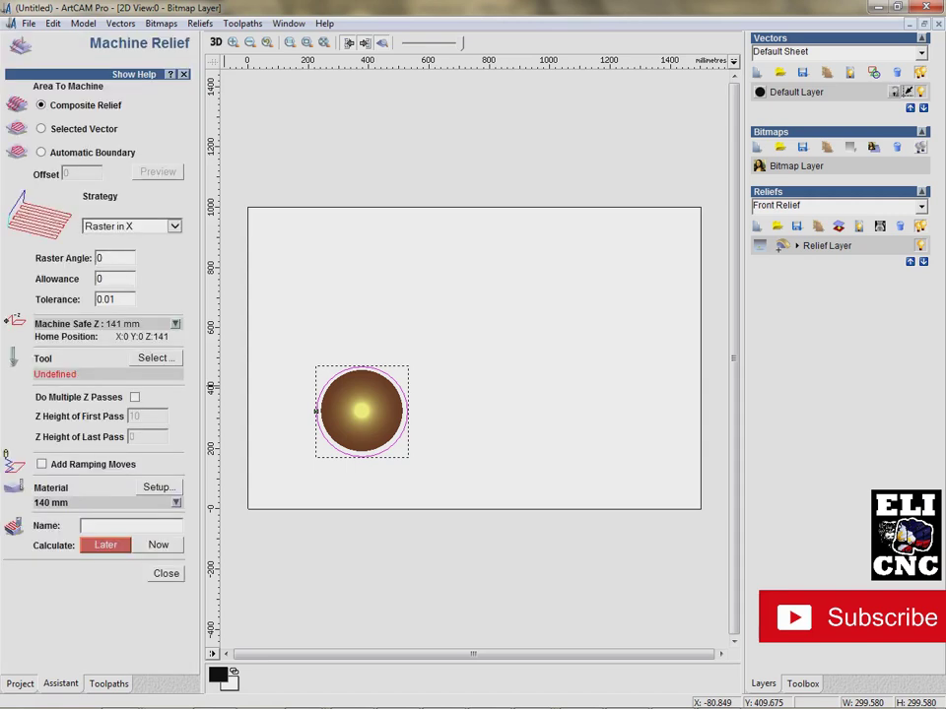
pyautogui.click(42, 130)
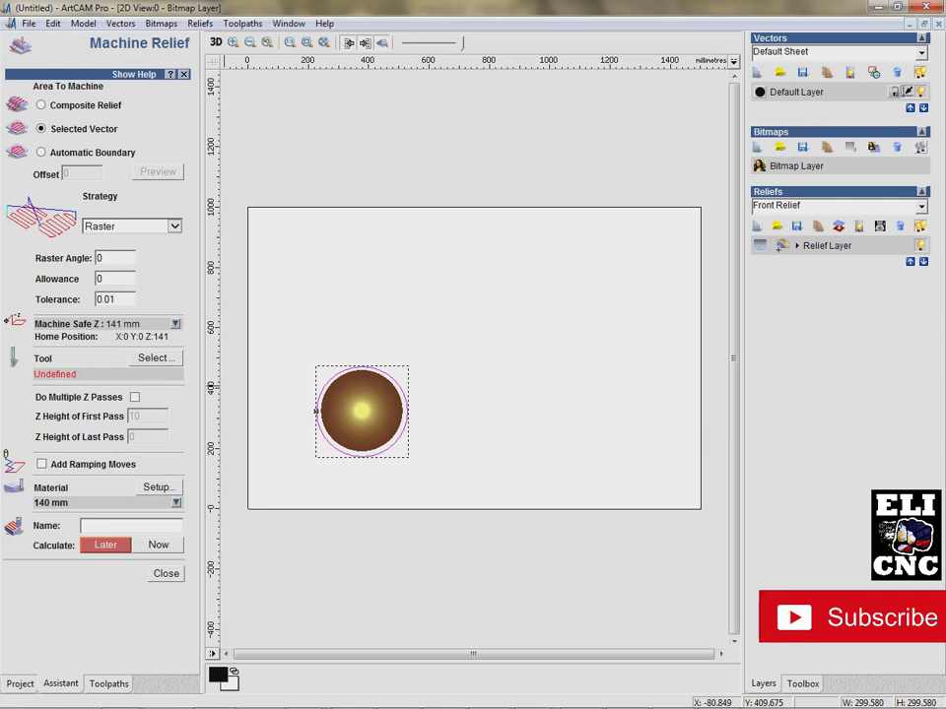
pyautogui.click(155, 357)
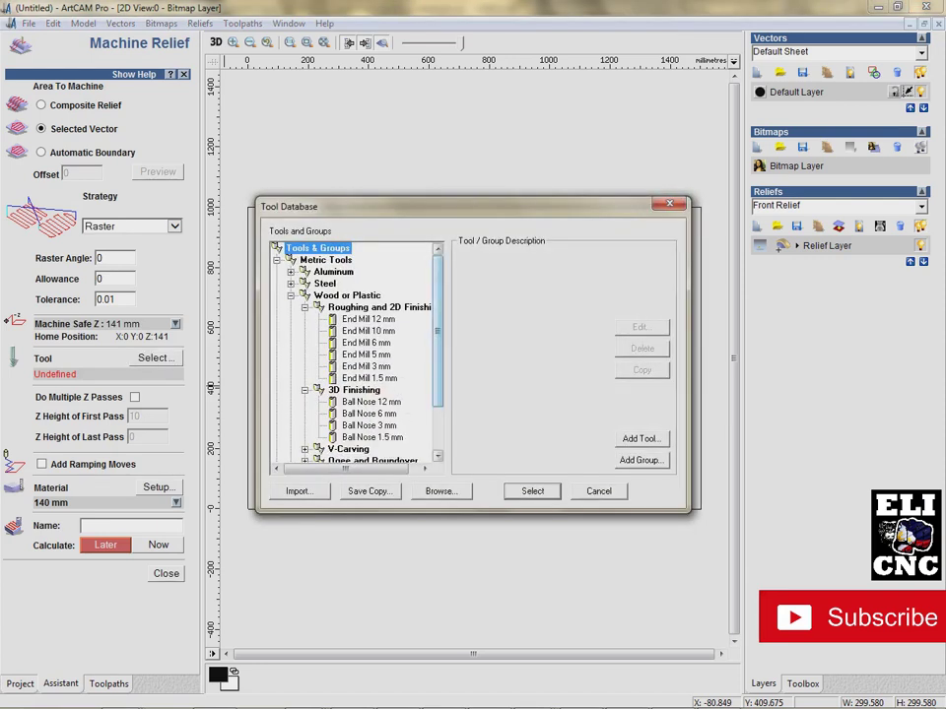
pyautogui.scroll(-2, 355, 354)
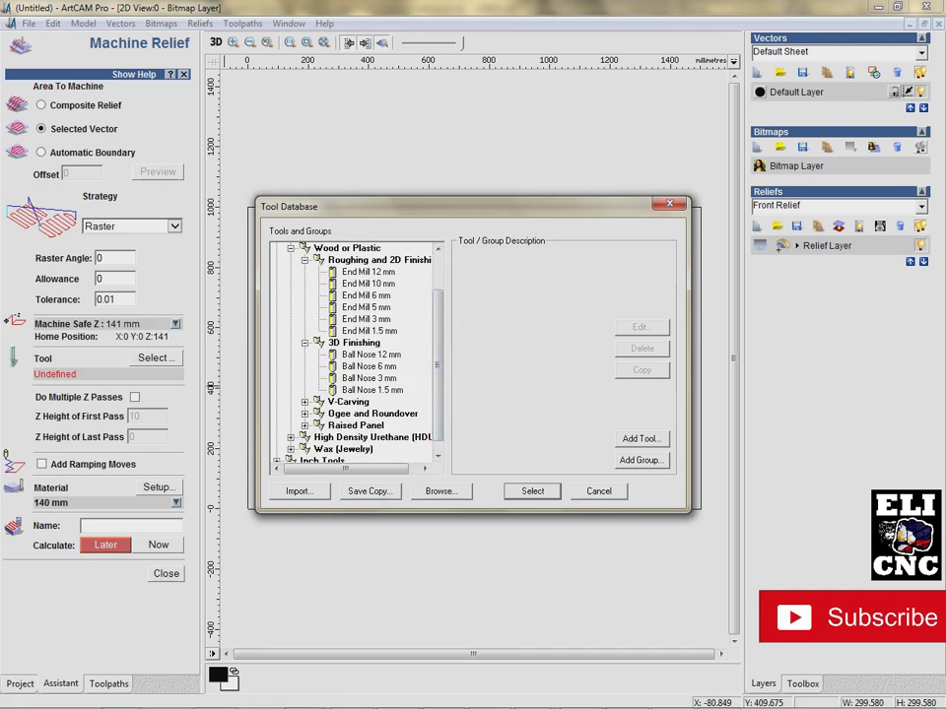
pyautogui.click(370, 354)
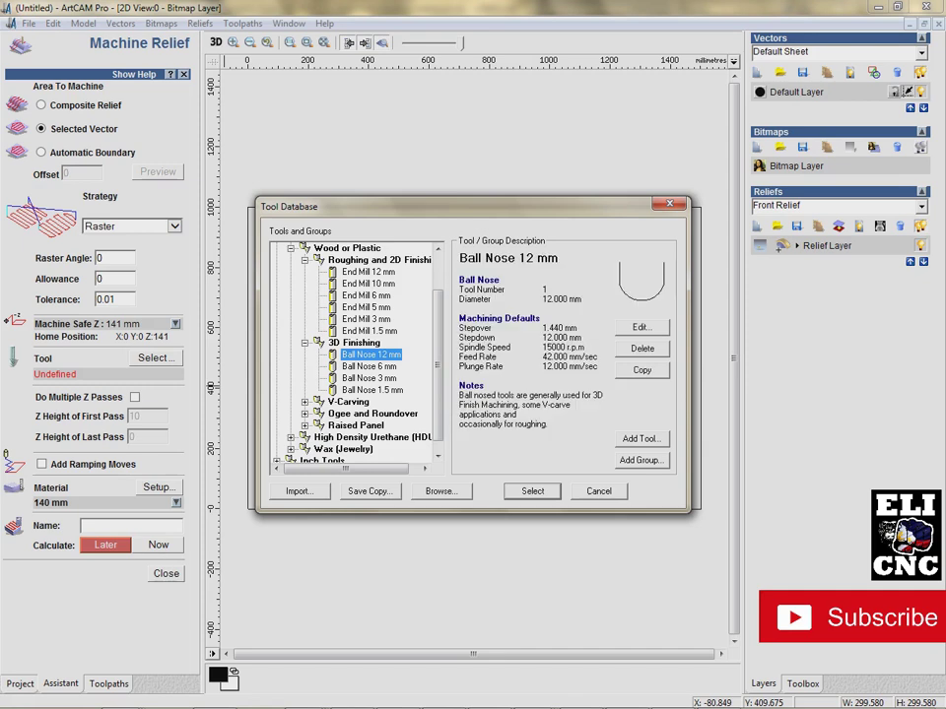
pyautogui.click(532, 490)
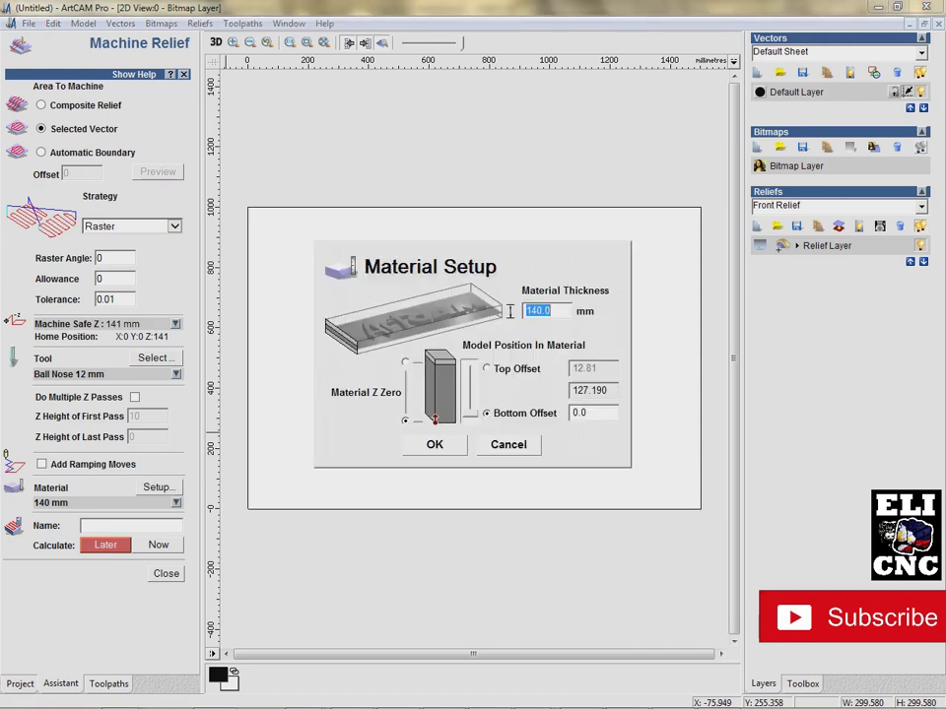
# Step: Accept the 140 mm material, name the toolpath 12bn, and calculate it immediately, showing it in the 3D view
pyautogui.press('Return')
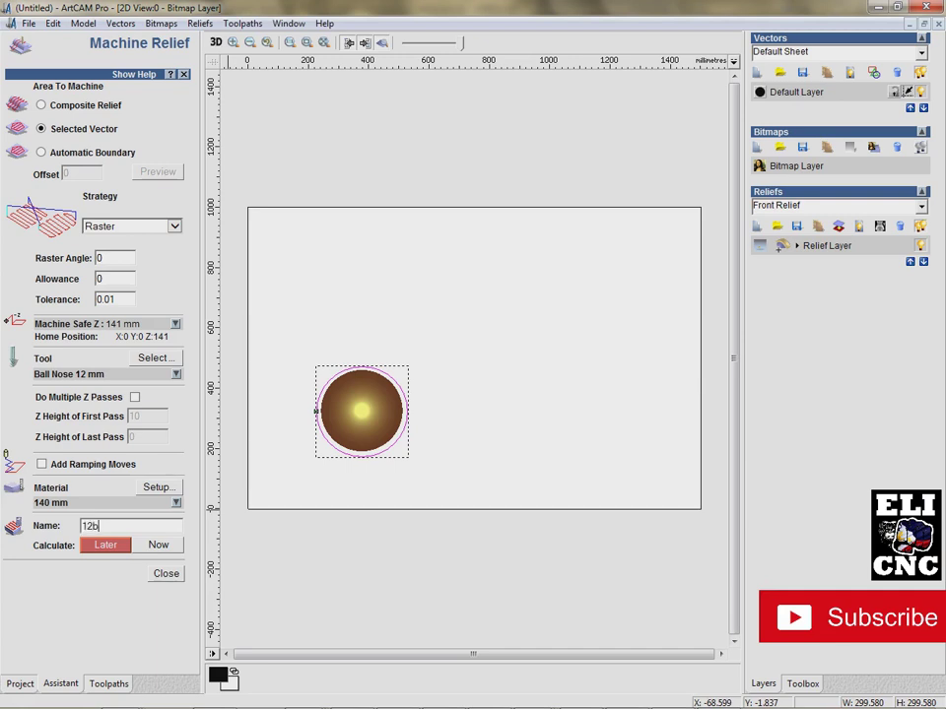
pyautogui.click(157, 544)
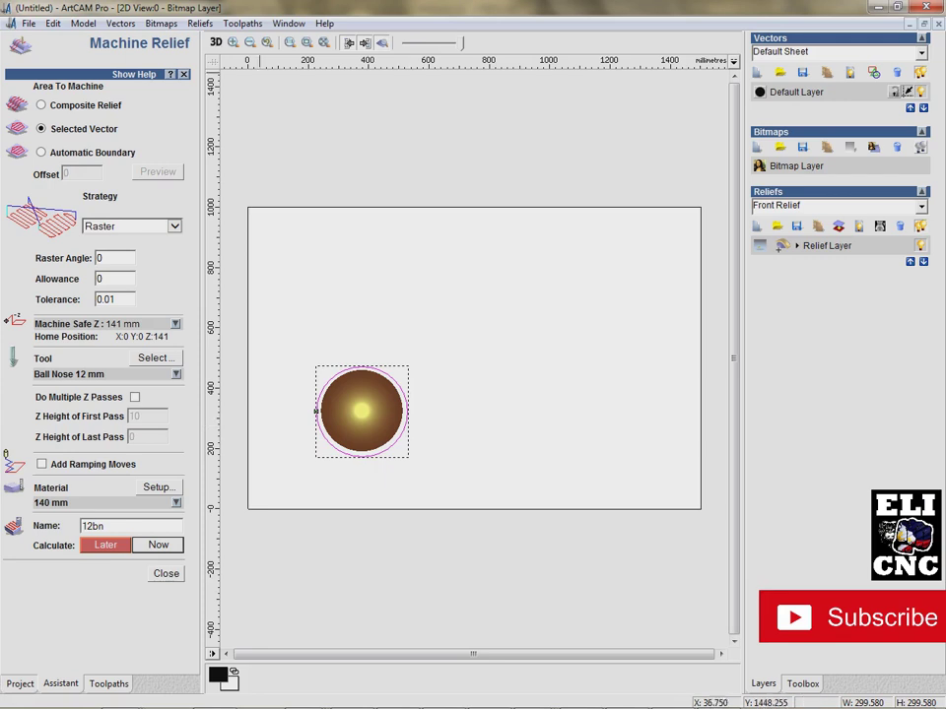
pyautogui.click(216, 42)
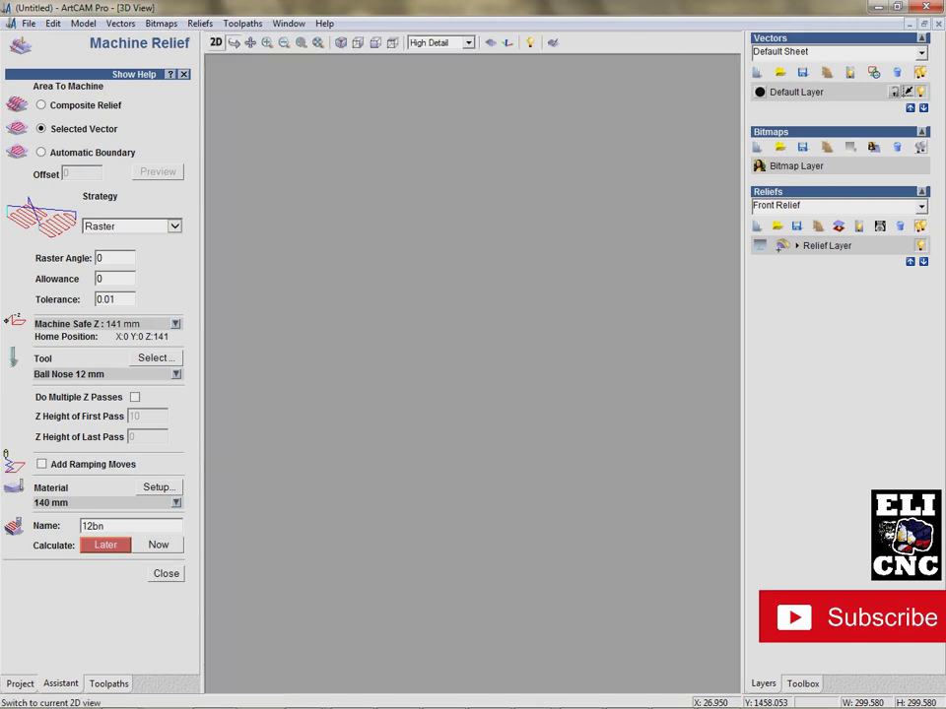
pyautogui.scroll(-4, 414, 485)
pyautogui.scroll(5, 413, 485)
pyautogui.scroll(2, 418, 578)
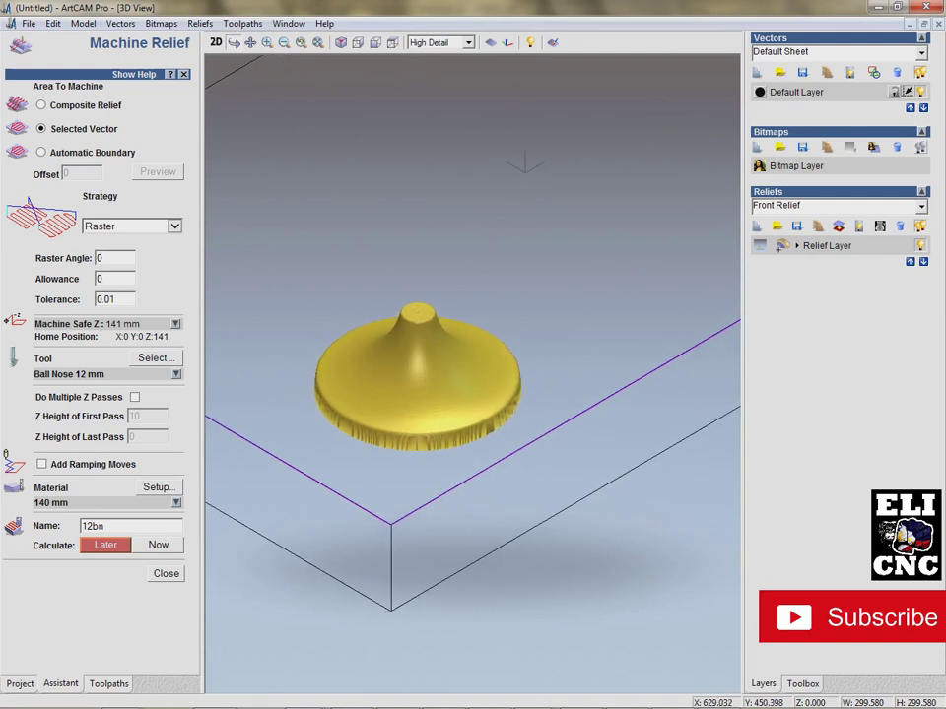
pyautogui.scroll(3, 352, 365)
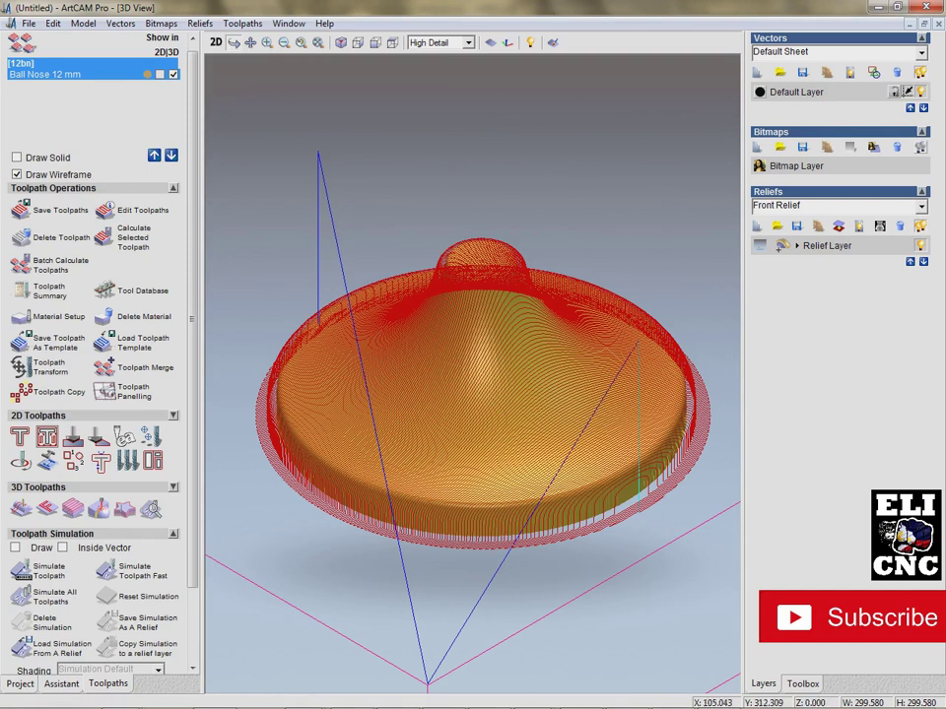
# Step: Simulate the 12bn toolpath on the material block and inspect the carved pocket from several angles
pyautogui.press('Return')
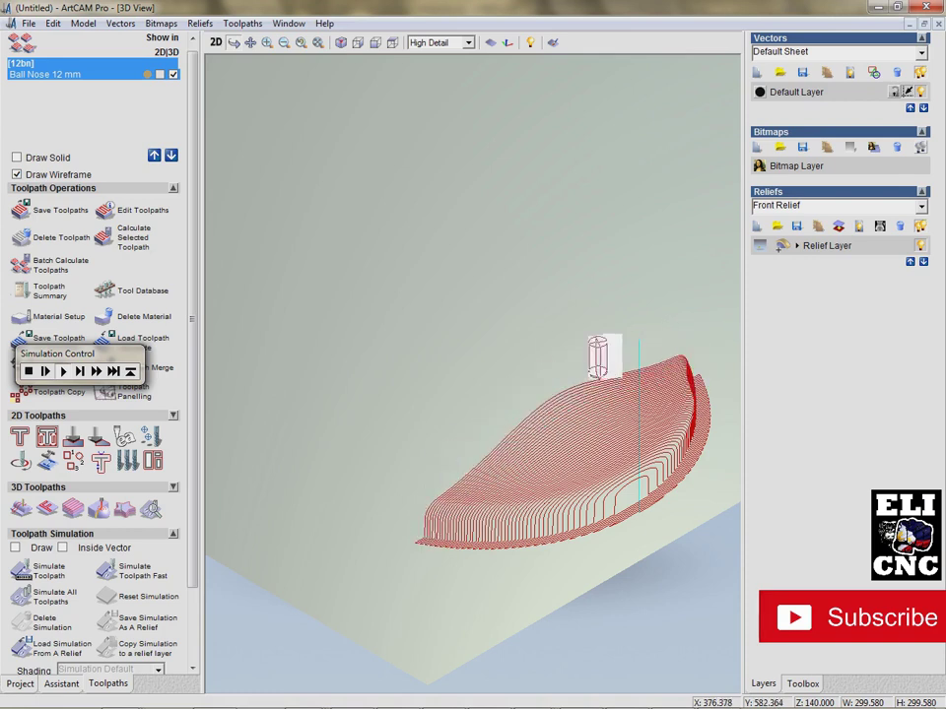
pyautogui.moveTo(472, 394); pyautogui.dragTo(438, 315)
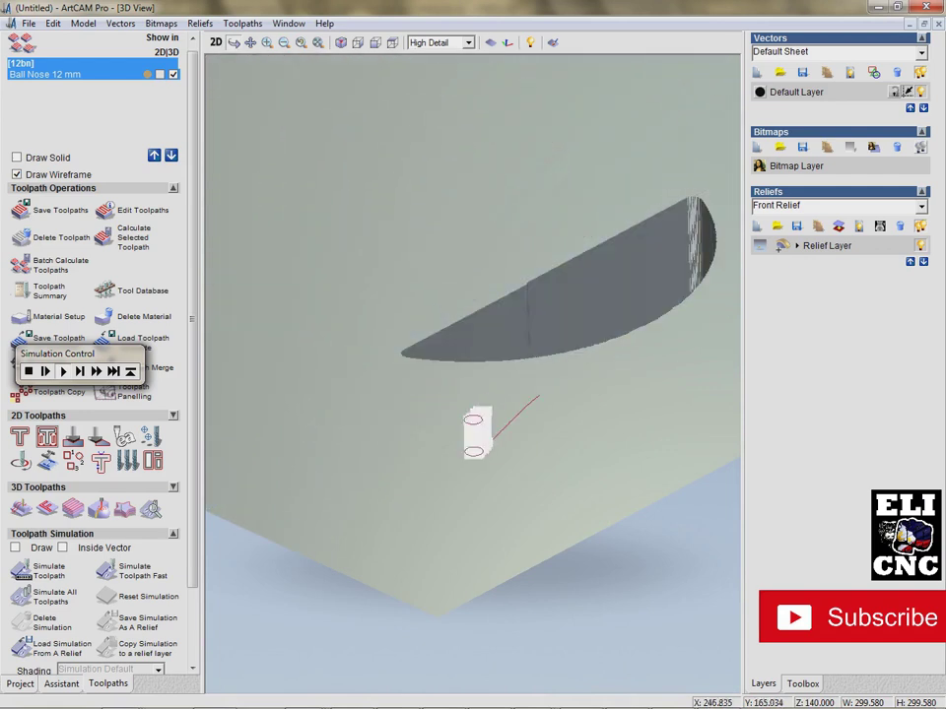
pyautogui.moveTo(512, 335)
pyautogui.mouseDown()
pyautogui.moveTo(513, 380)
pyautogui.moveTo(492, 444)
pyautogui.moveTo(507, 473)
pyautogui.mouseUp()
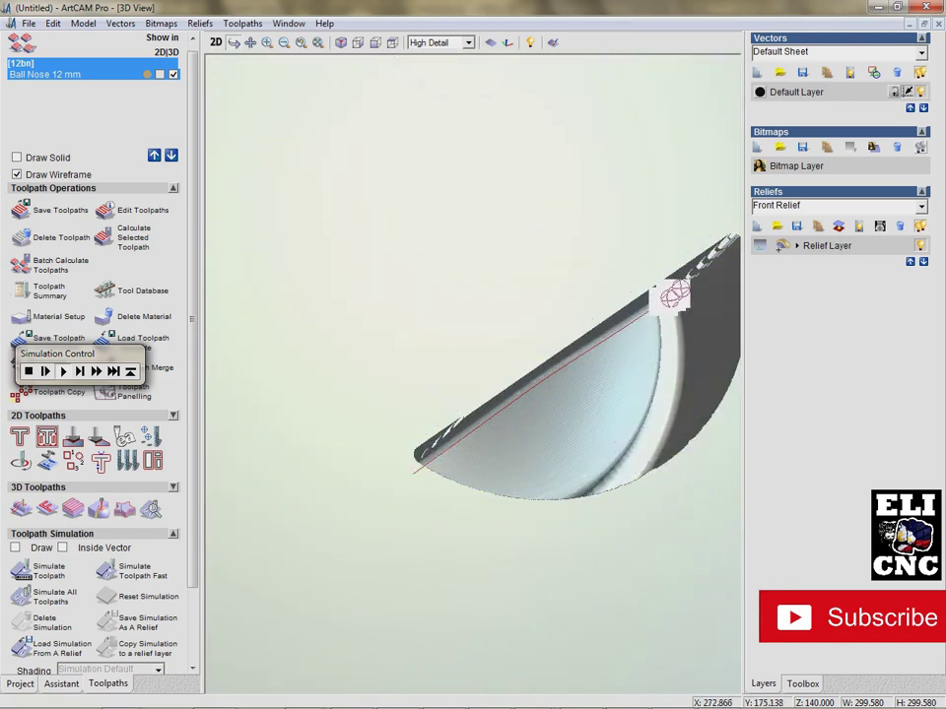
pyautogui.moveTo(541, 414); pyautogui.dragTo(560, 343)
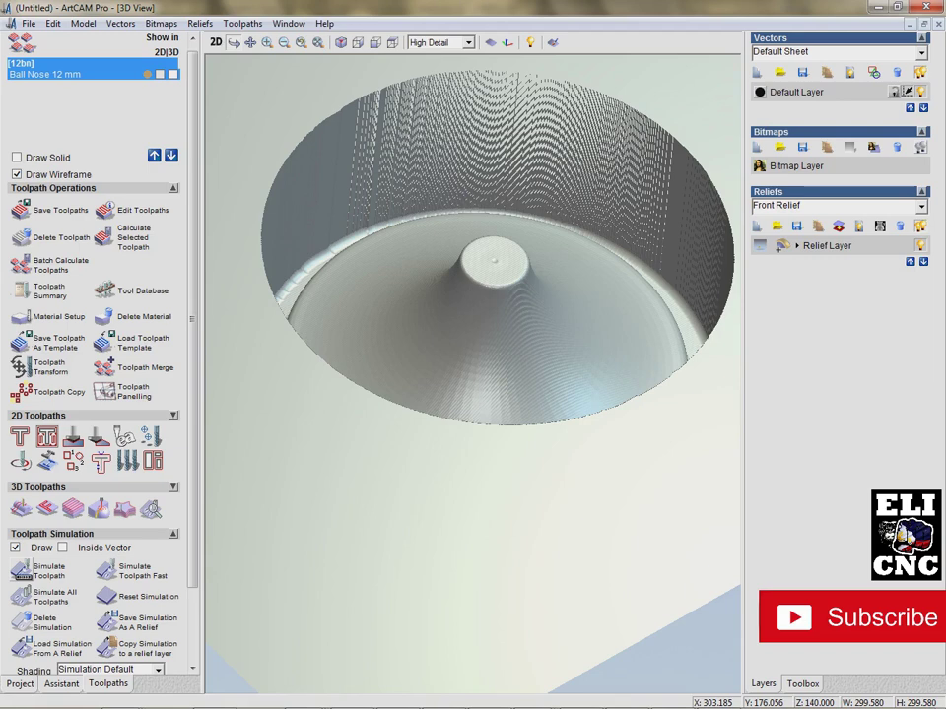
pyautogui.moveTo(581, 295); pyautogui.dragTo(545, 342)
pyautogui.scroll(-2, 545, 341)
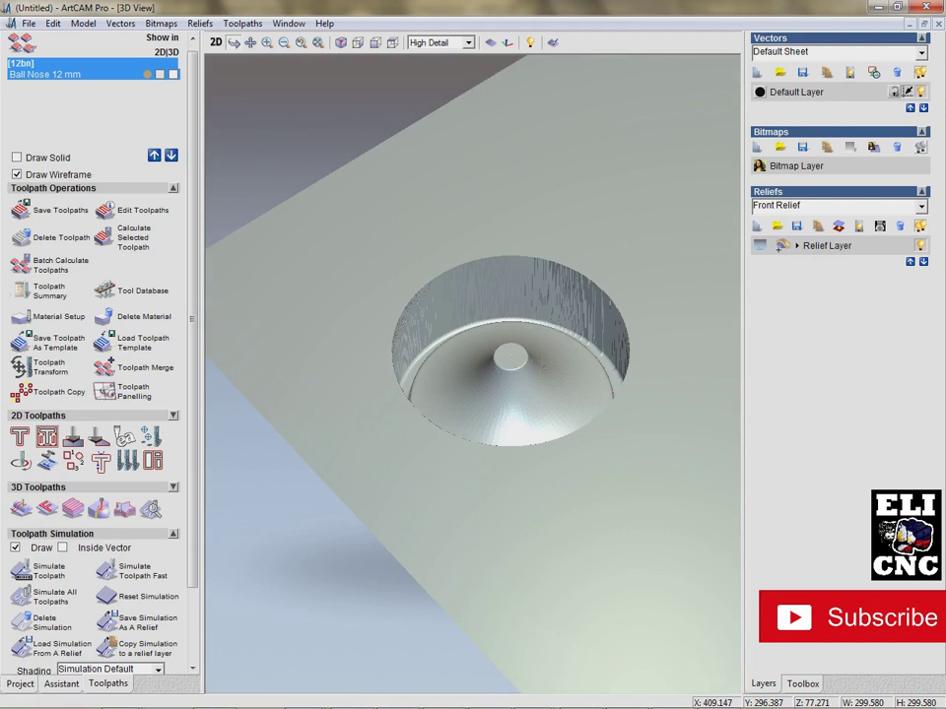
pyautogui.scroll(-2, 473, 375)
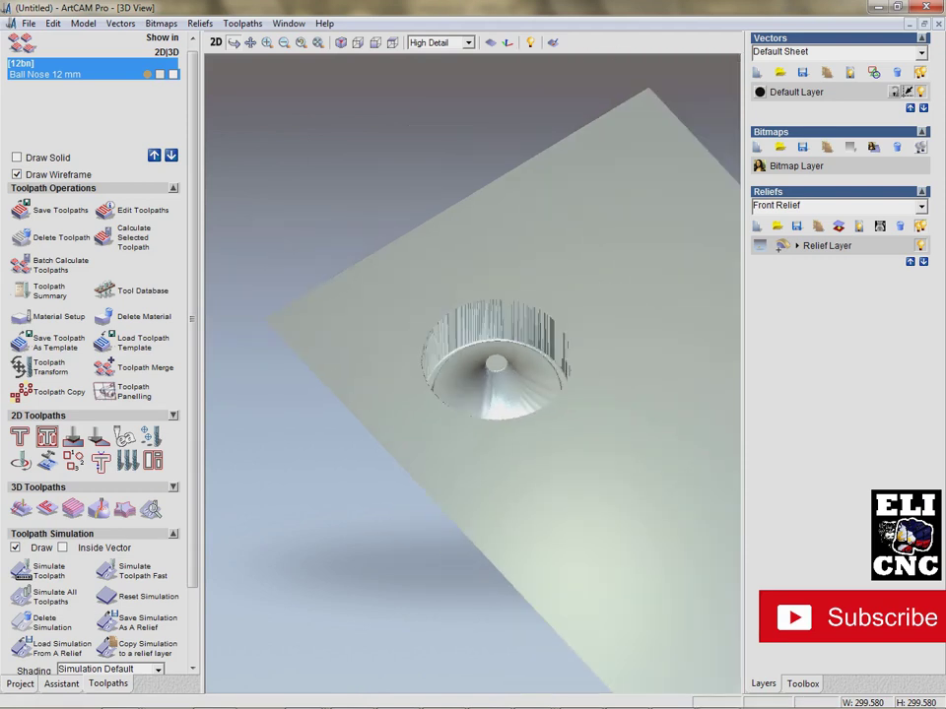
# Step: Delete the toolpath simulation and turn off its drawing to show the original relief in 3D
pyautogui.moveTo(192, 318); pyautogui.dragTo(192, 382)
pyautogui.click(42, 546)
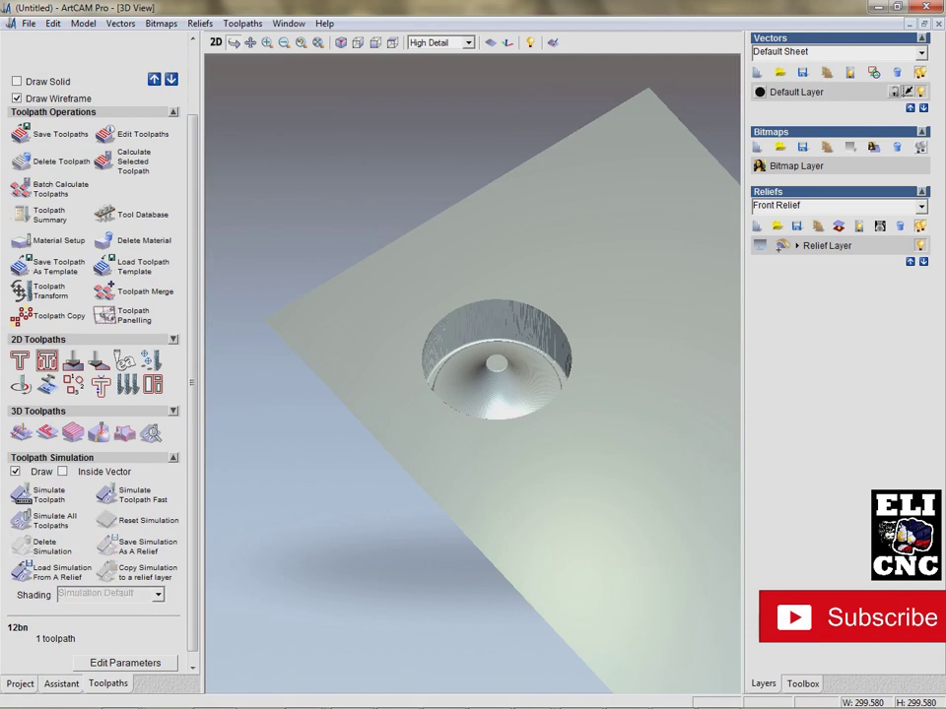
pyautogui.click(15, 471)
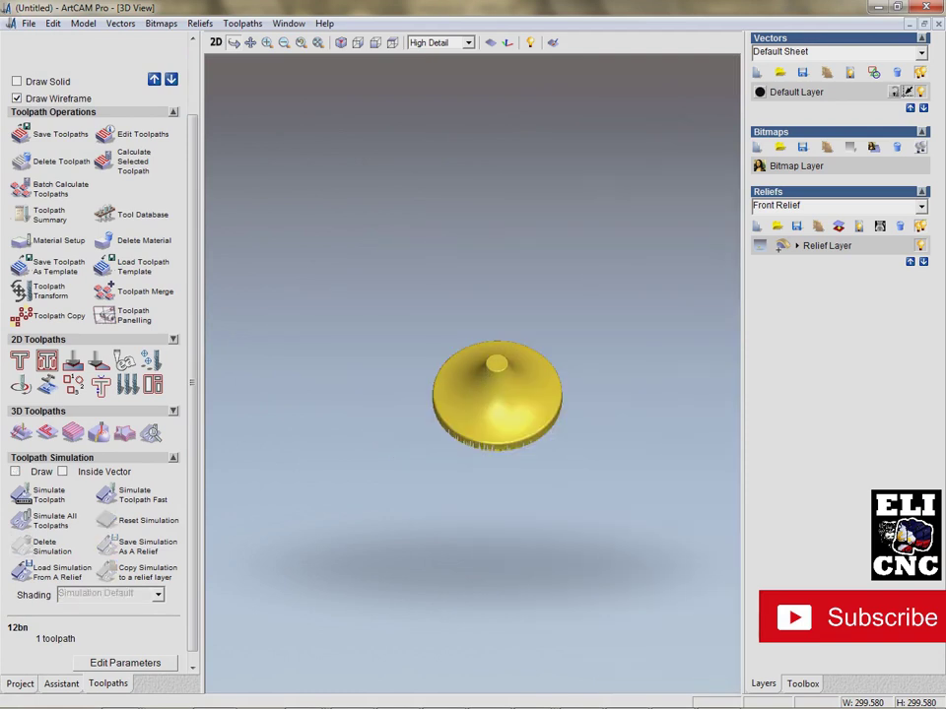
pyautogui.moveTo(591, 394); pyautogui.dragTo(507, 330)
pyautogui.scroll(3, 507, 394)
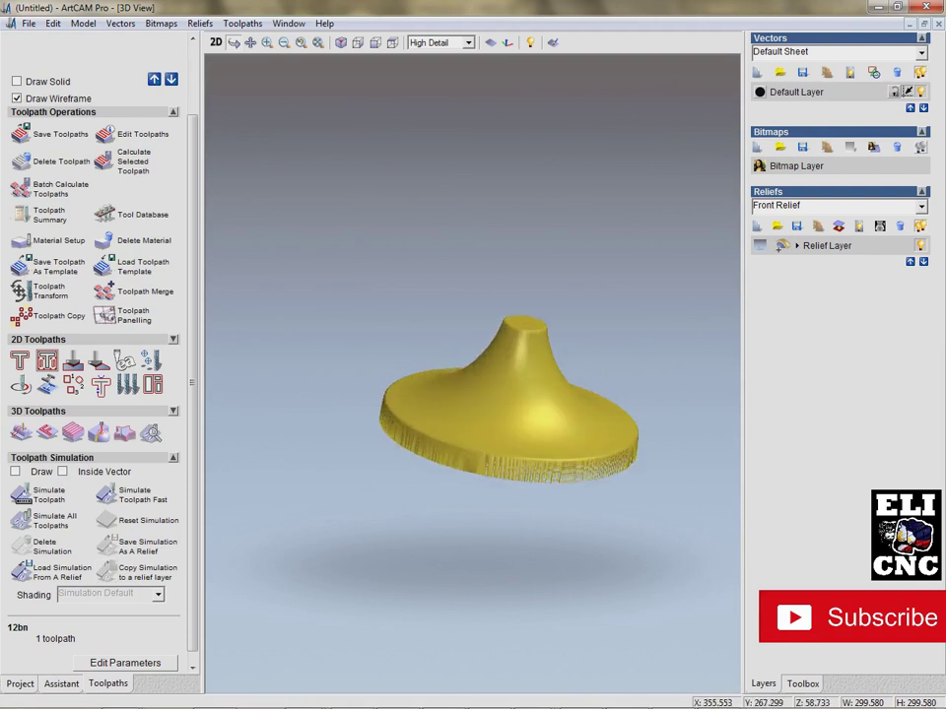
# Step: Examine the round relief in 3D from a closer viewpoint
pyautogui.scroll(2, 493, 413)
pyautogui.moveTo(508, 414); pyautogui.dragTo(492, 414)
pyautogui.moveTo(493, 414); pyautogui.dragTo(407, 428, button='middle')
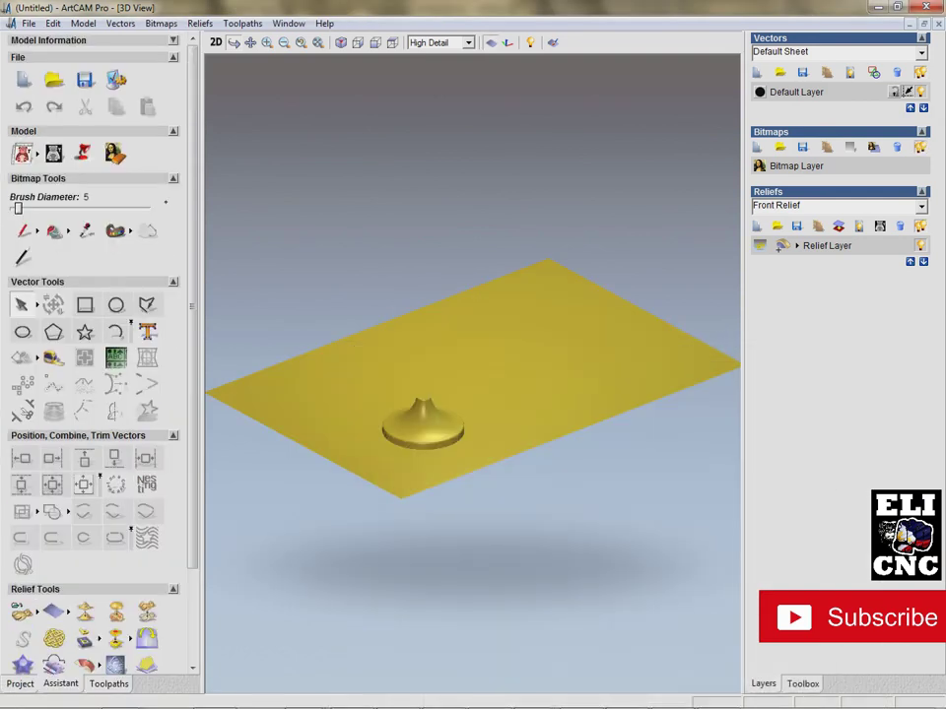
# Step: Hide the flat zero plane in the 3D view and examine the round relief on its own from several angles
pyautogui.moveTo(424, 443); pyautogui.dragTo(429, 424)
pyautogui.moveTo(549, 419); pyautogui.dragTo(557, 398)
pyautogui.scroll(4, 476, 386)
pyautogui.moveTo(476, 386); pyautogui.dragTo(465, 445)
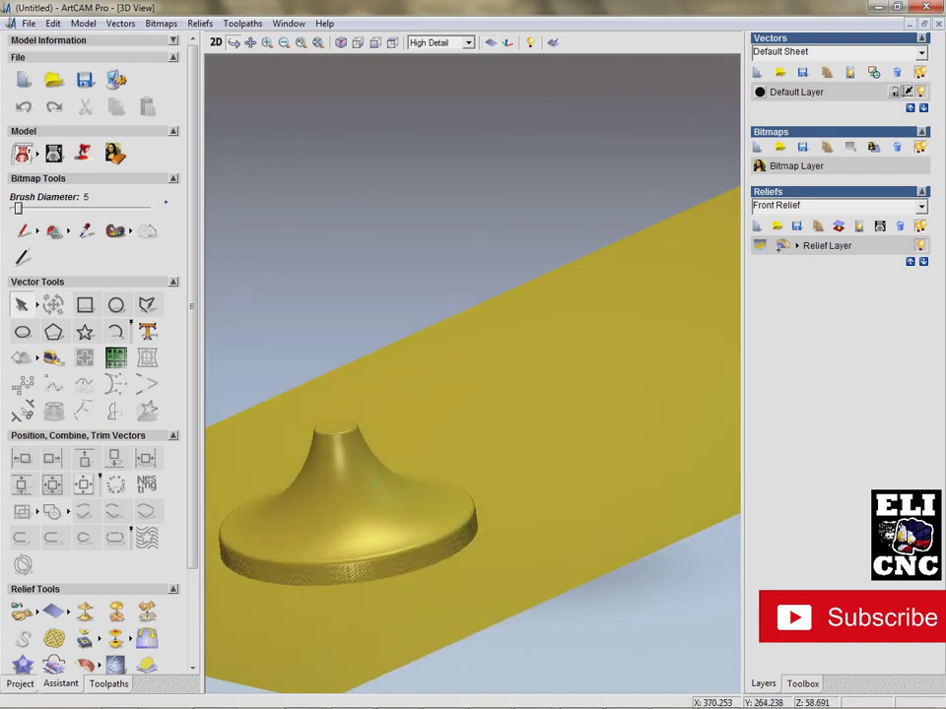
pyautogui.click(490, 42)
pyautogui.scroll(-1, 534, 363)
pyautogui.moveTo(535, 362); pyautogui.dragTo(559, 350)
pyautogui.moveTo(453, 394); pyautogui.dragTo(446, 457)
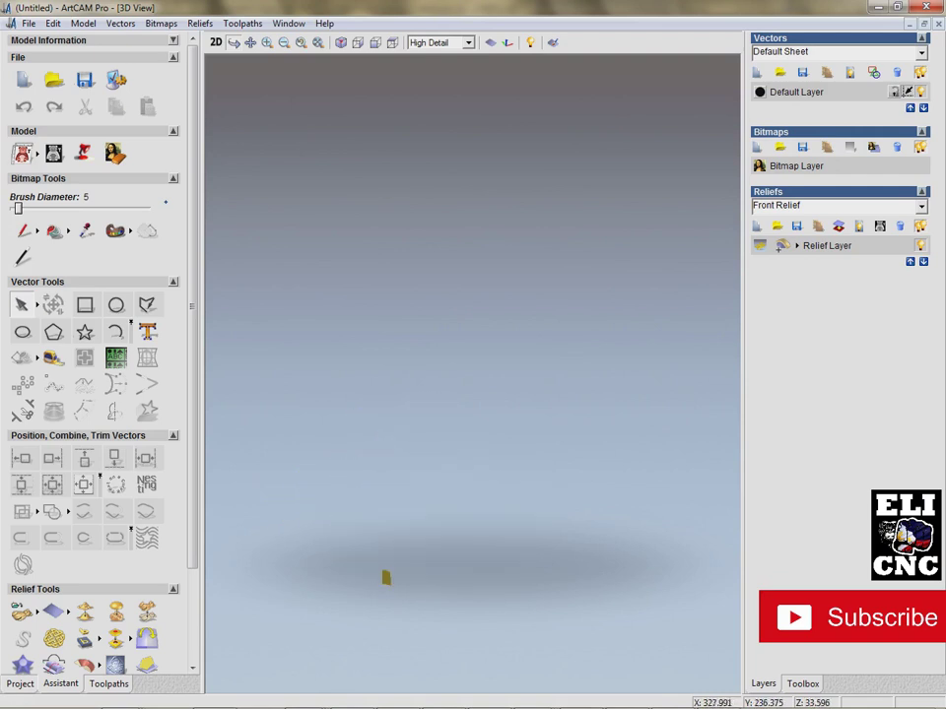
pyautogui.moveTo(446, 457); pyautogui.dragTo(532, 522)
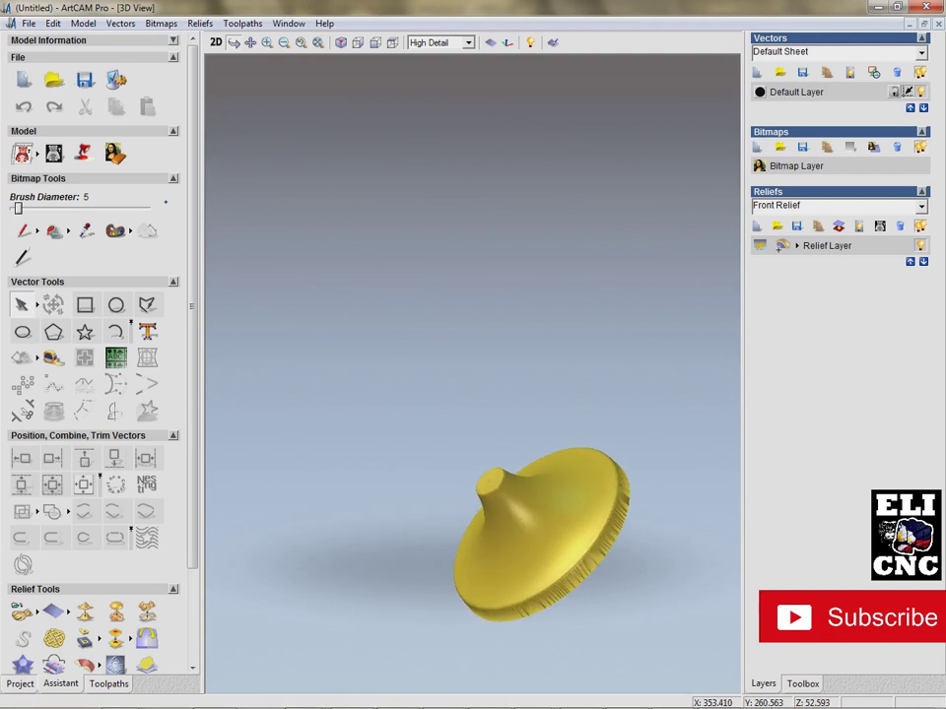
# Step: Show the round relief in the isometric view and examine its stem, top and rim up close
pyautogui.click(341, 43)
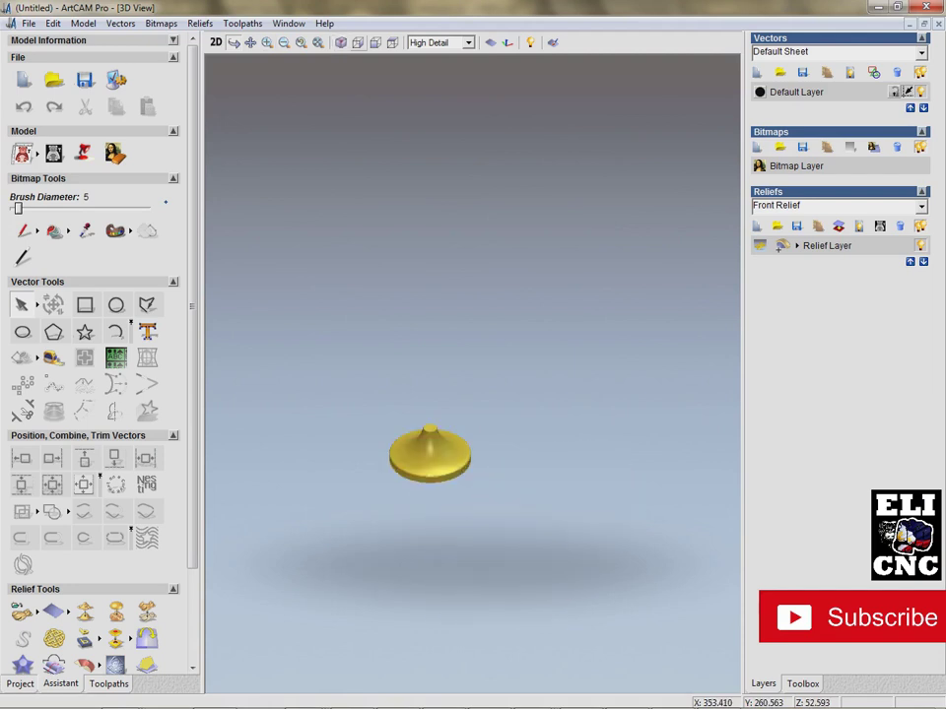
pyautogui.scroll(4, 468, 380)
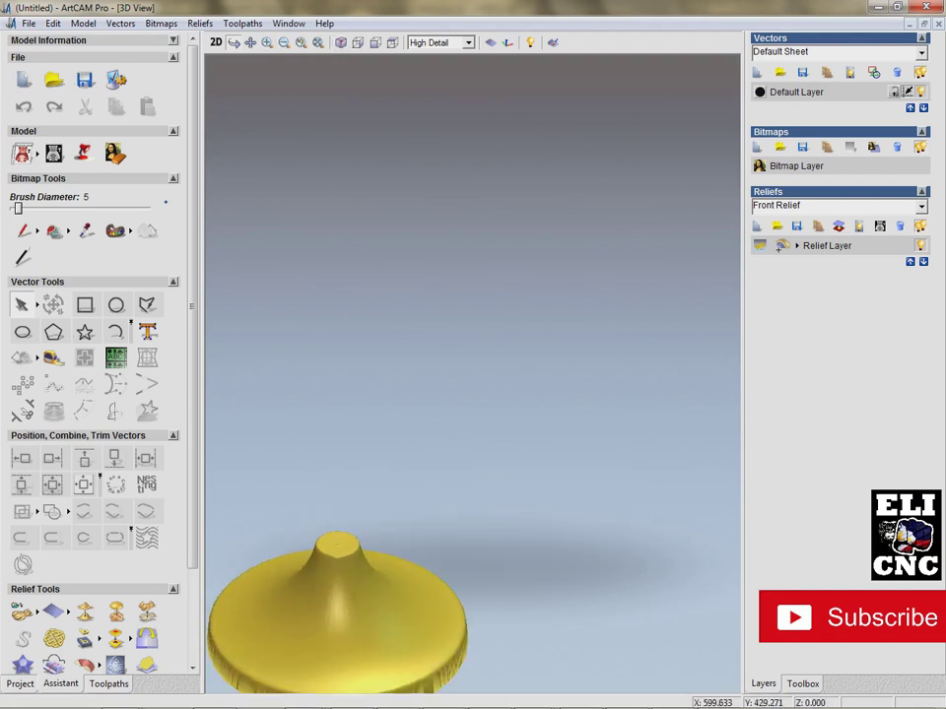
pyautogui.moveTo(469, 380); pyautogui.dragTo(557, 217, button='middle')
pyautogui.scroll(3, 473, 394)
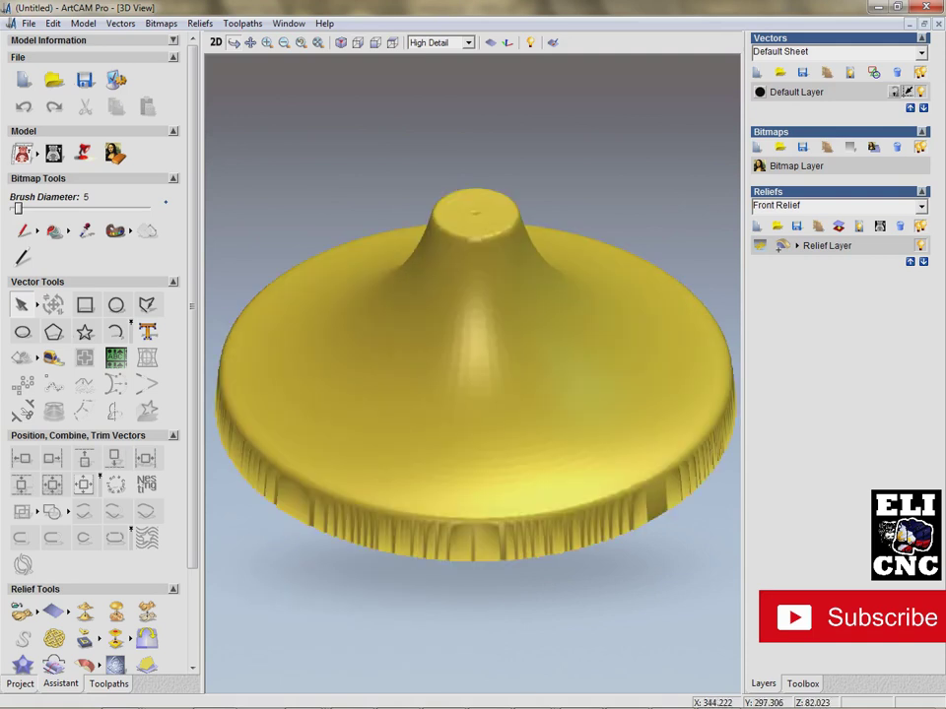
pyautogui.moveTo(473, 394)
pyautogui.mouseDown()
pyautogui.moveTo(473, 222)
pyautogui.moveTo(472, 375)
pyautogui.mouseUp()
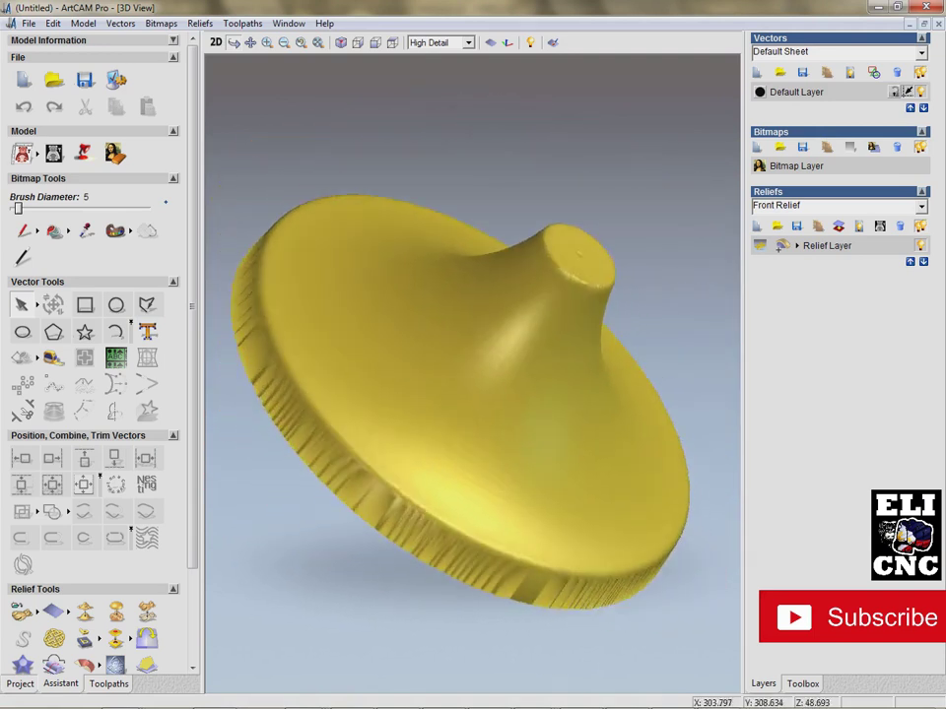
pyautogui.moveTo(473, 375); pyautogui.dragTo(600, 379)
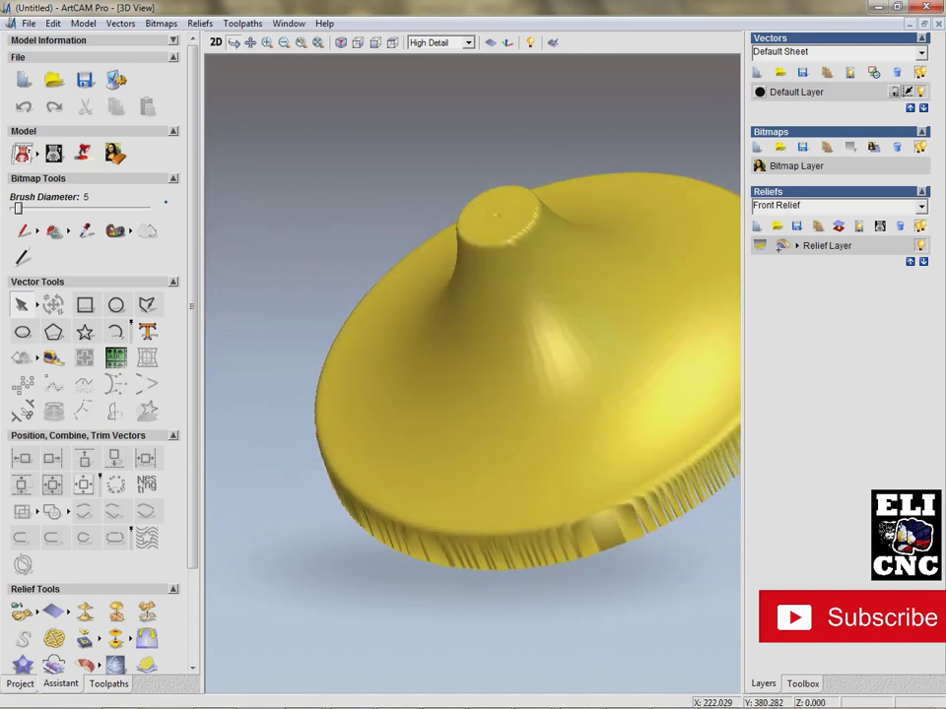
# Step: Examine the round relief's side profile in the 3D views along X and along Y
pyautogui.click(357, 43)
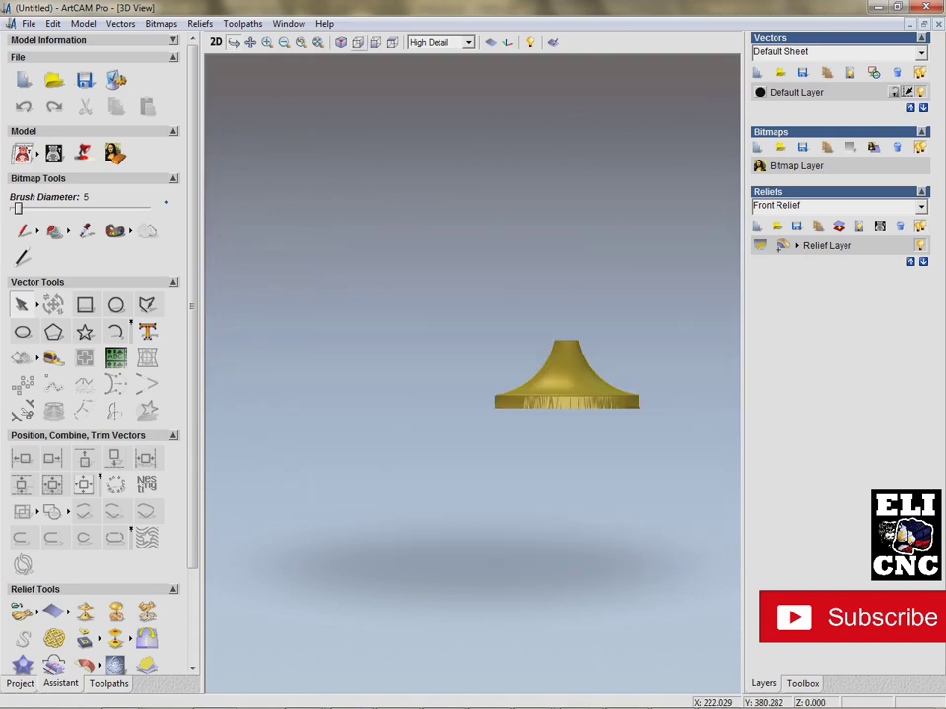
pyautogui.scroll(3, 566, 374)
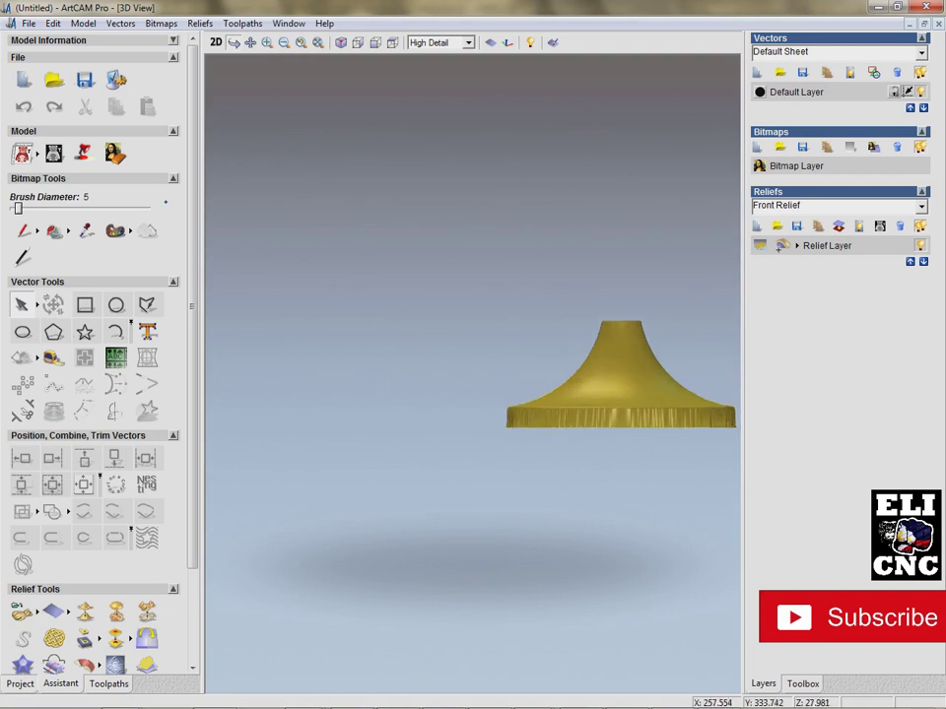
pyautogui.moveTo(630, 394); pyautogui.dragTo(364, 394, button='middle')
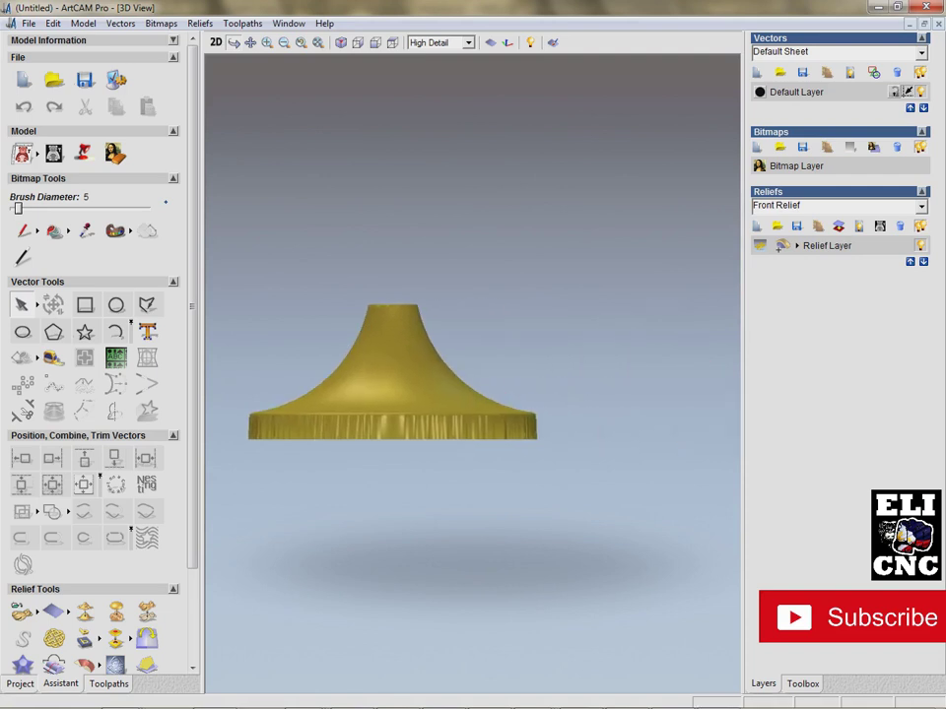
pyautogui.scroll(3, 473, 374)
pyautogui.moveTo(424, 394); pyautogui.dragTo(555, 407, button='middle')
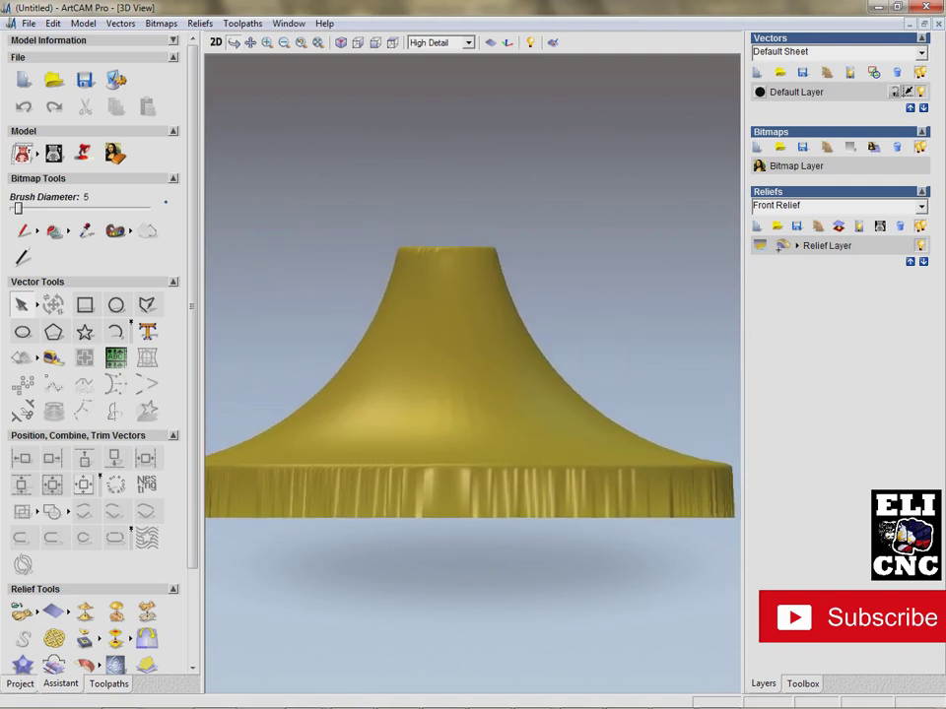
pyautogui.moveTo(555, 407); pyautogui.dragTo(591, 424)
pyautogui.click(375, 42)
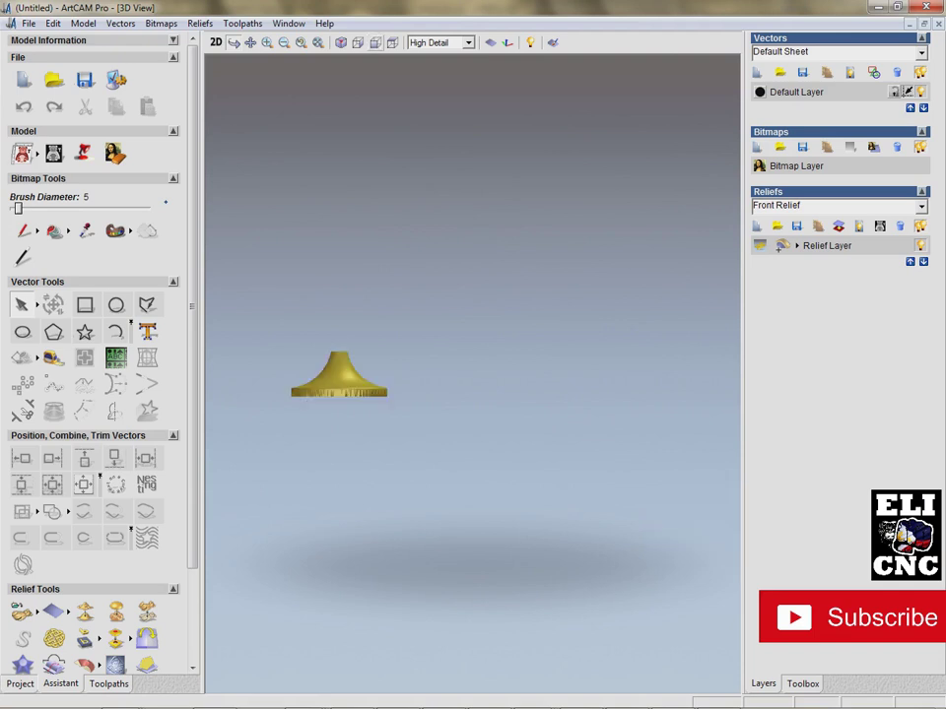
pyautogui.scroll(3, 350, 375)
pyautogui.moveTo(246, 374); pyautogui.dragTo(665, 374, button='middle')
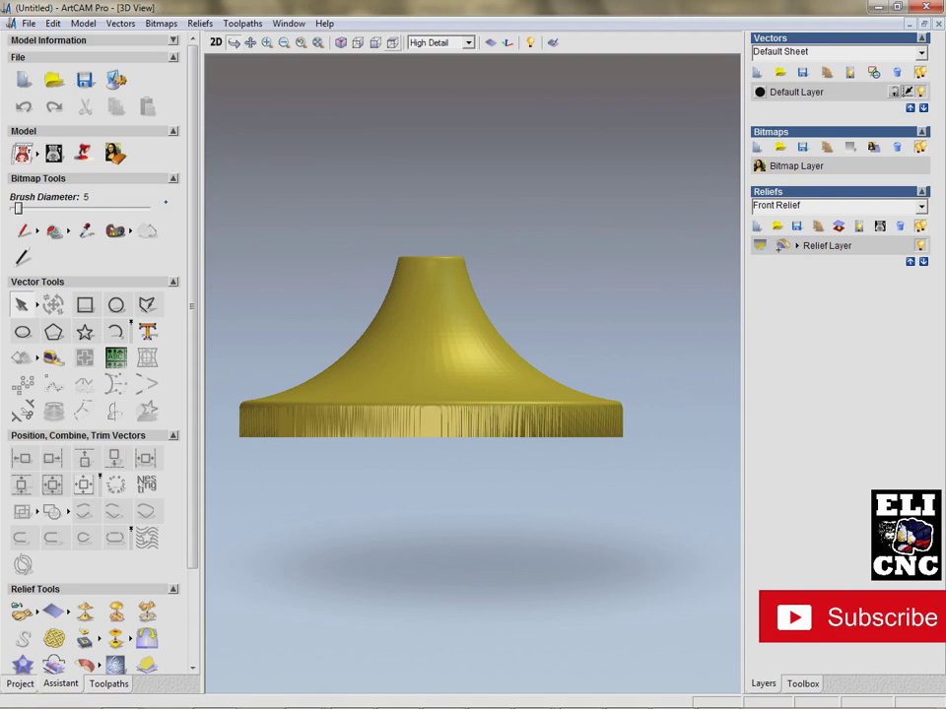
# Step: Examine the round relief from directly above in the view along Z
pyautogui.click(392, 43)
pyautogui.scroll(3, 343, 457)
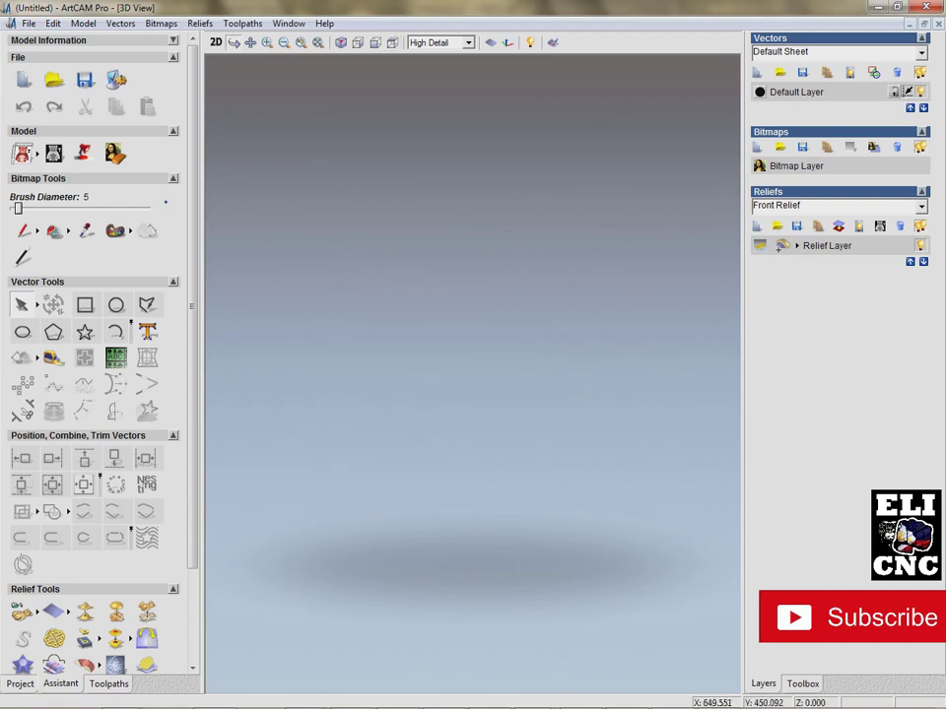
pyautogui.moveTo(231, 453); pyautogui.dragTo(670, 394, button='middle')
pyautogui.moveTo(443, 492); pyautogui.dragTo(448, 333, button='middle')
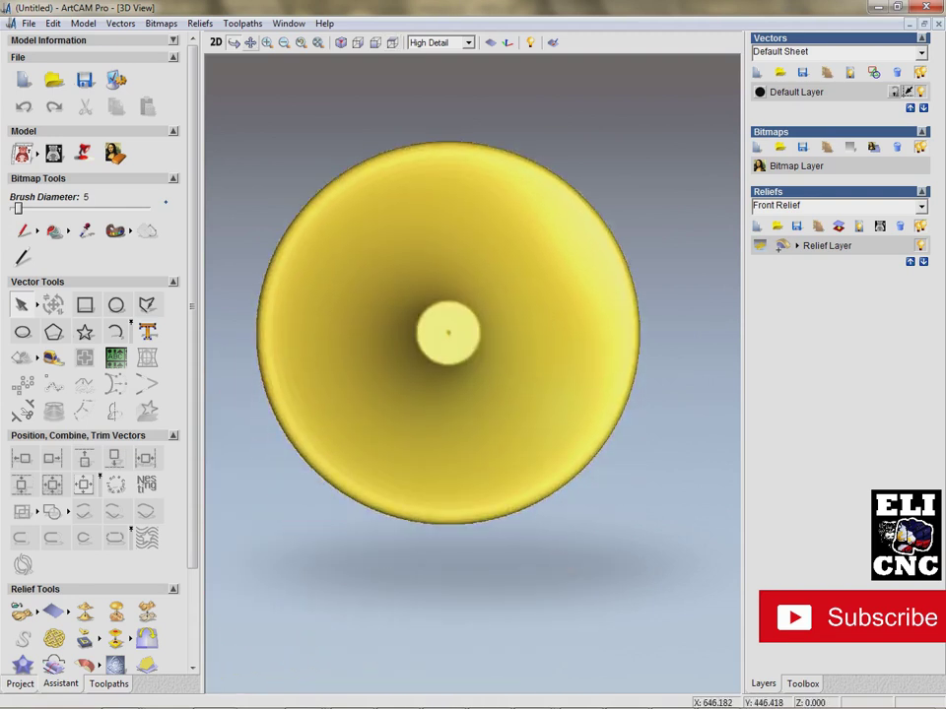
# Step: Draw a circle vector of about 150 mm radius around the relief in the 2D view, centred at about X 376, Y 325
pyautogui.press('F2')
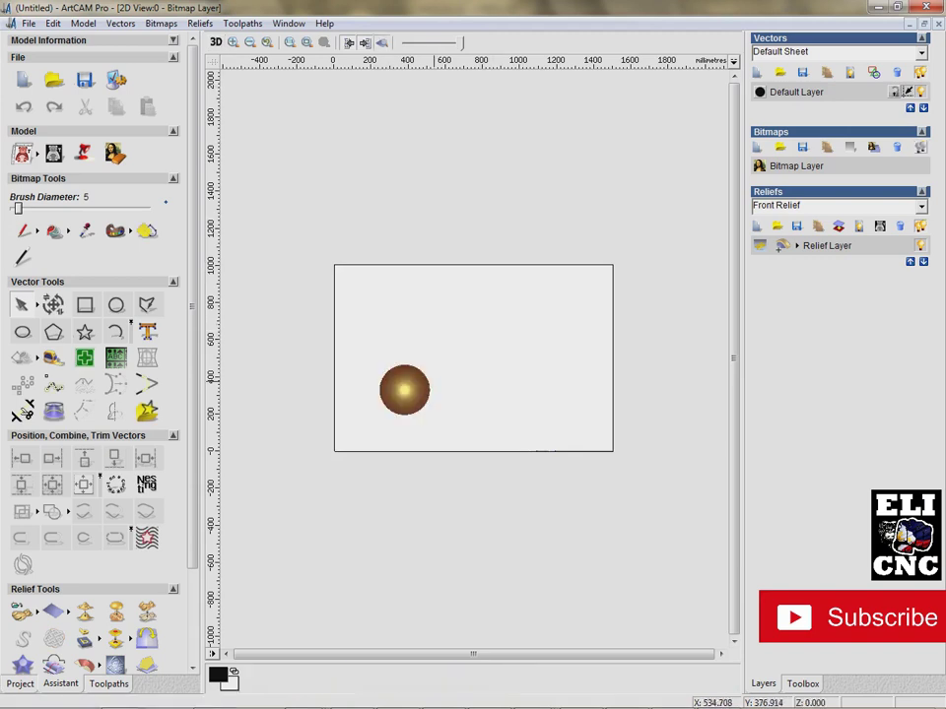
pyautogui.scroll(5, 410, 374)
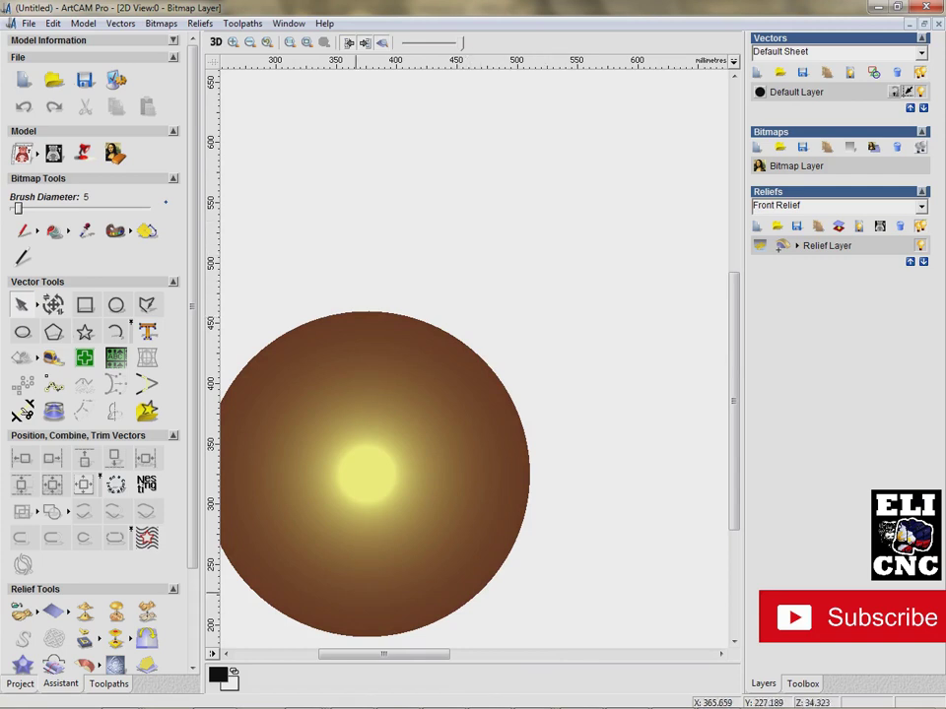
pyautogui.moveTo(365, 654)
pyautogui.mouseDown()
pyautogui.moveTo(394, 654)
pyautogui.moveTo(342, 654)
pyautogui.moveTo(358, 654)
pyautogui.mouseUp()
pyautogui.moveTo(733, 397); pyautogui.dragTo(733, 437)
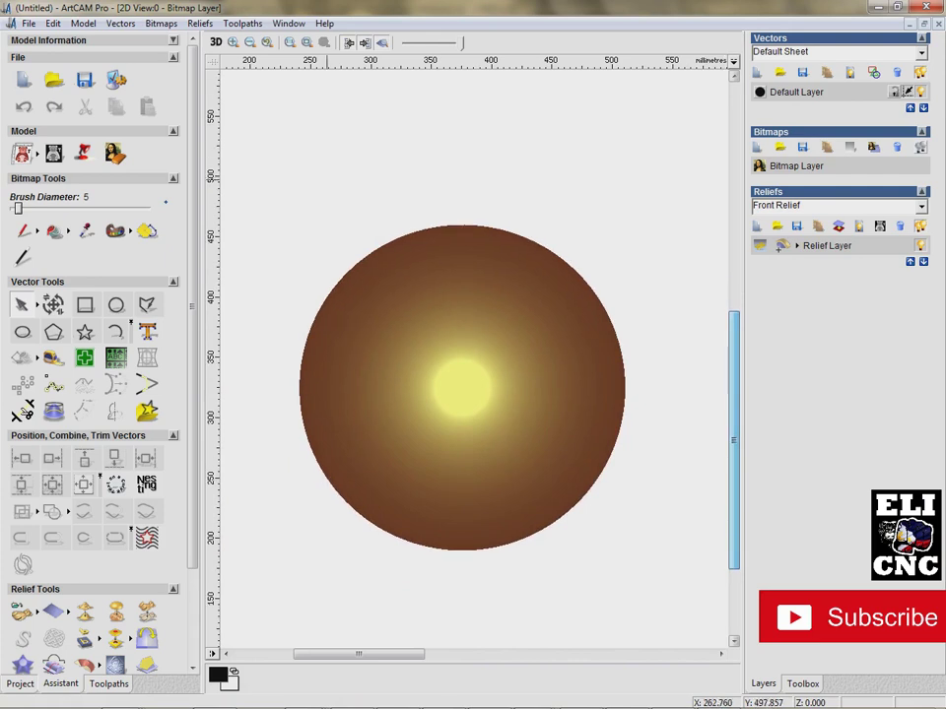
pyautogui.click(116, 305)
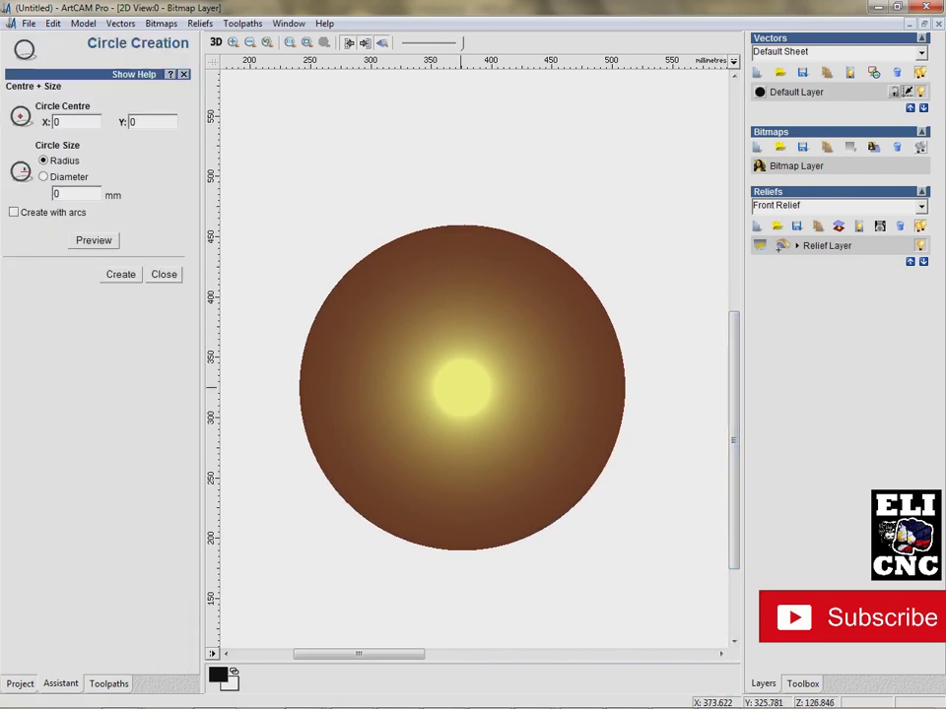
pyautogui.click(462, 388)
pyautogui.moveTo(463, 388); pyautogui.dragTo(643, 388)
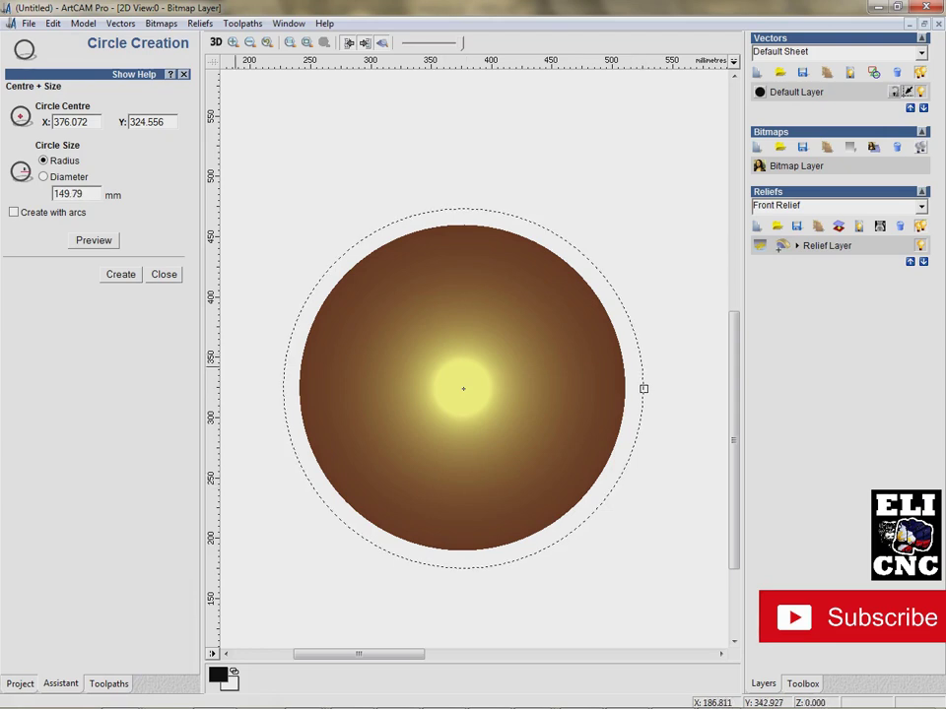
pyautogui.click(120, 274)
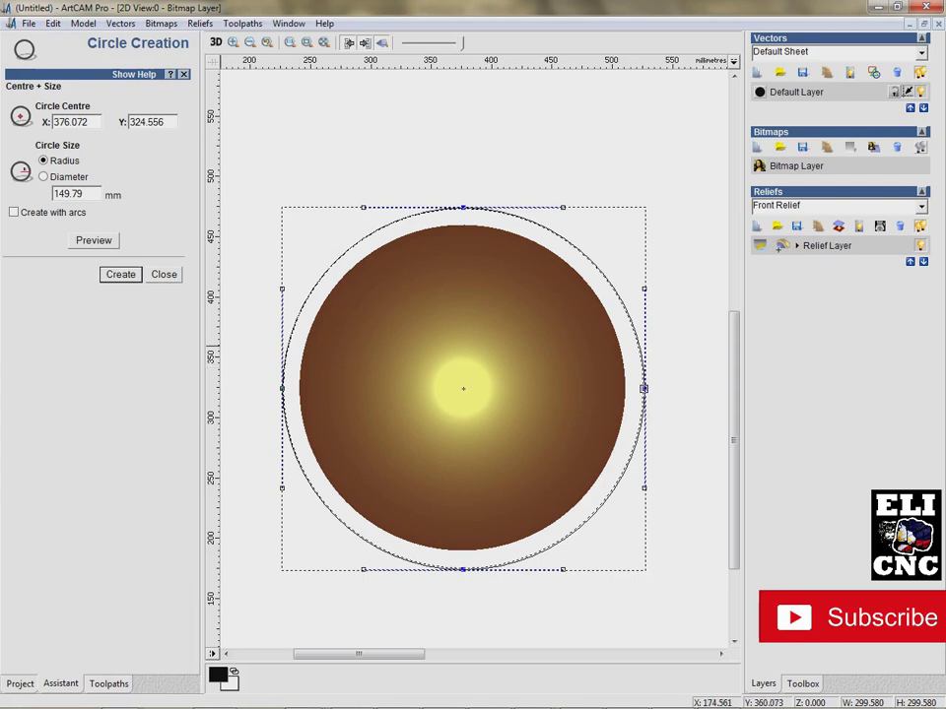
pyautogui.click(163, 274)
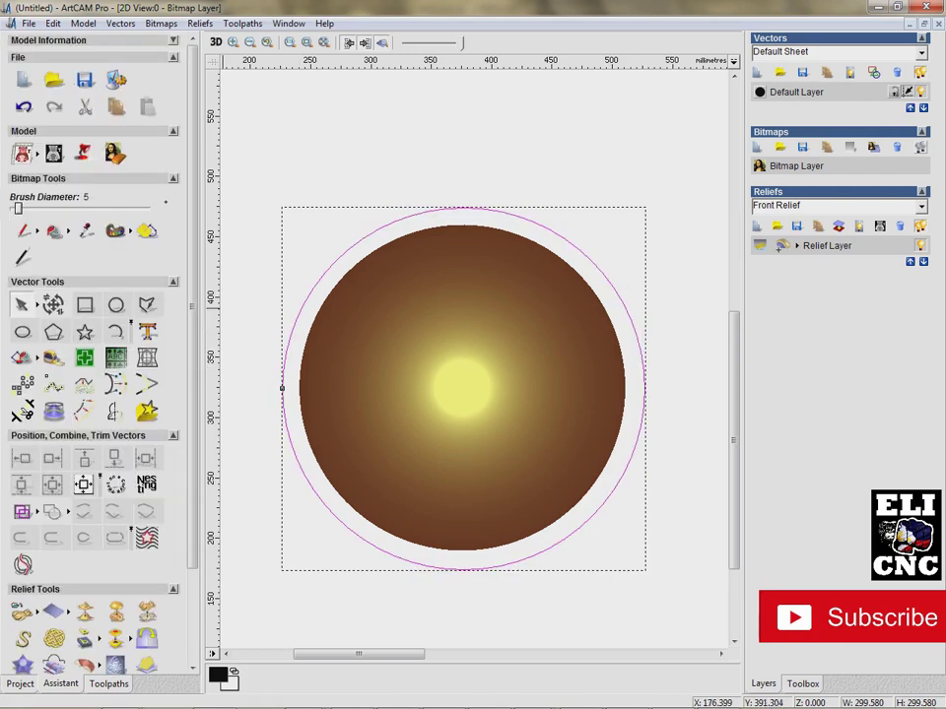
# Step: Set up the toolpath material with a thickness of 140 mm
pyautogui.click(107, 683)
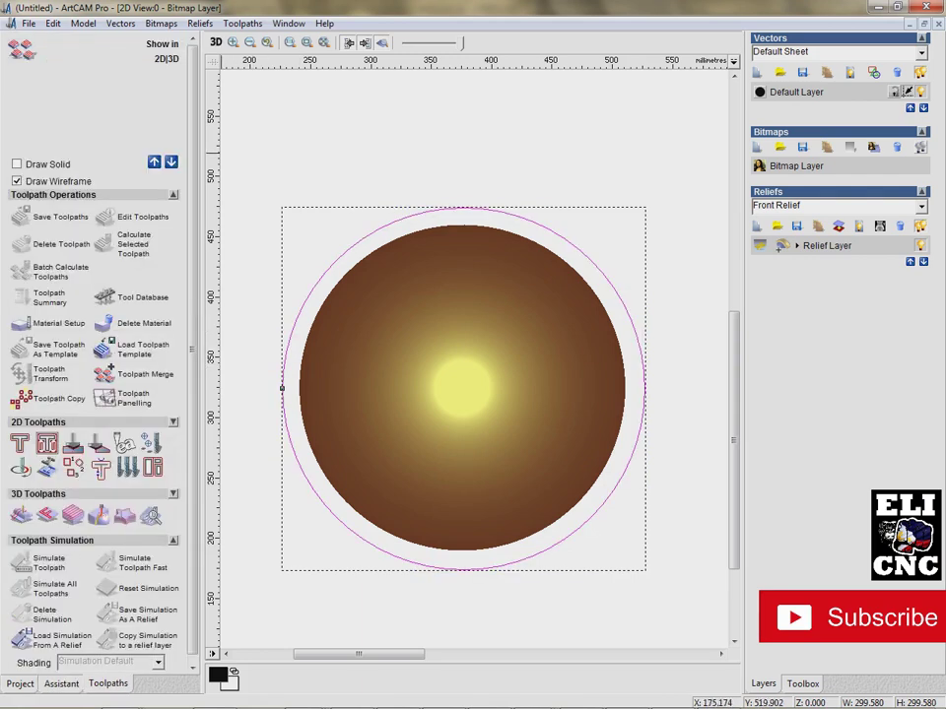
pyautogui.click(21, 323)
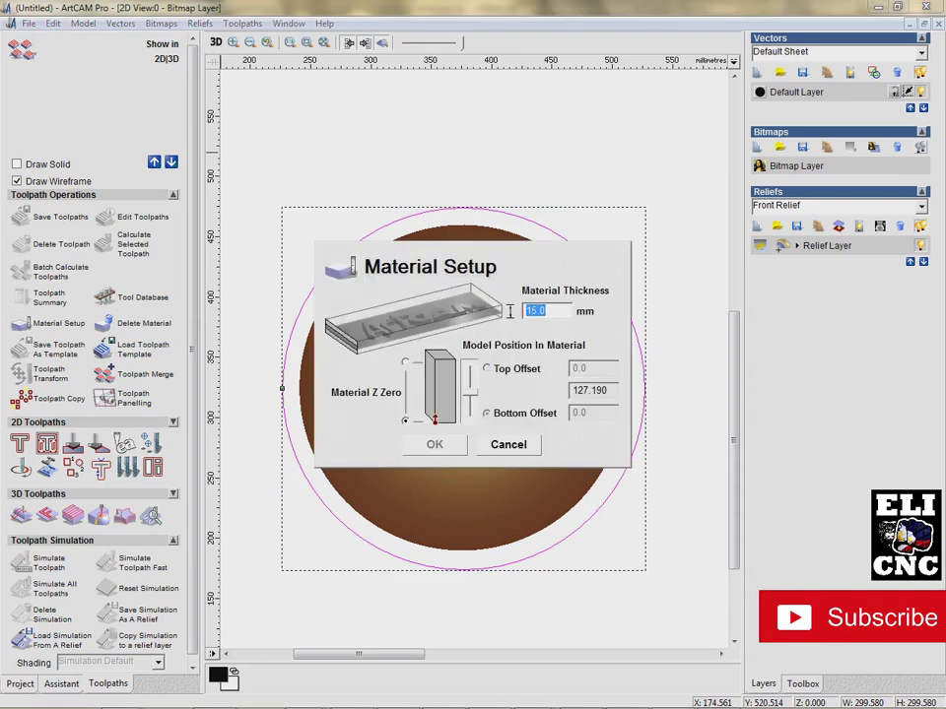
pyautogui.click(545, 311)
pyautogui.write('46')
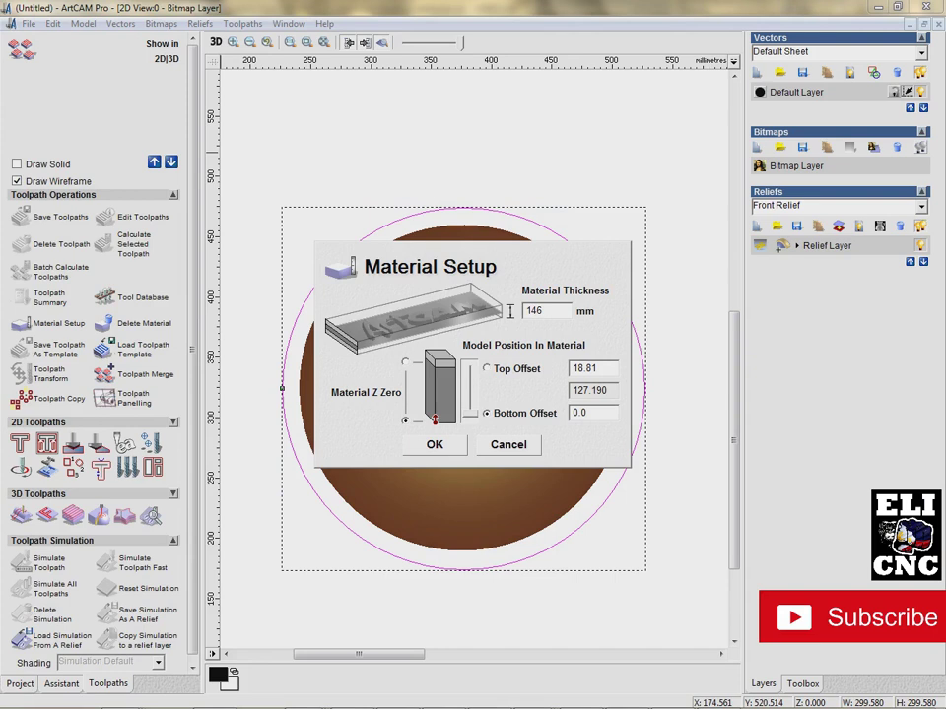
pyautogui.press('BackSpace')
pyautogui.write('0')
pyautogui.press('Return')
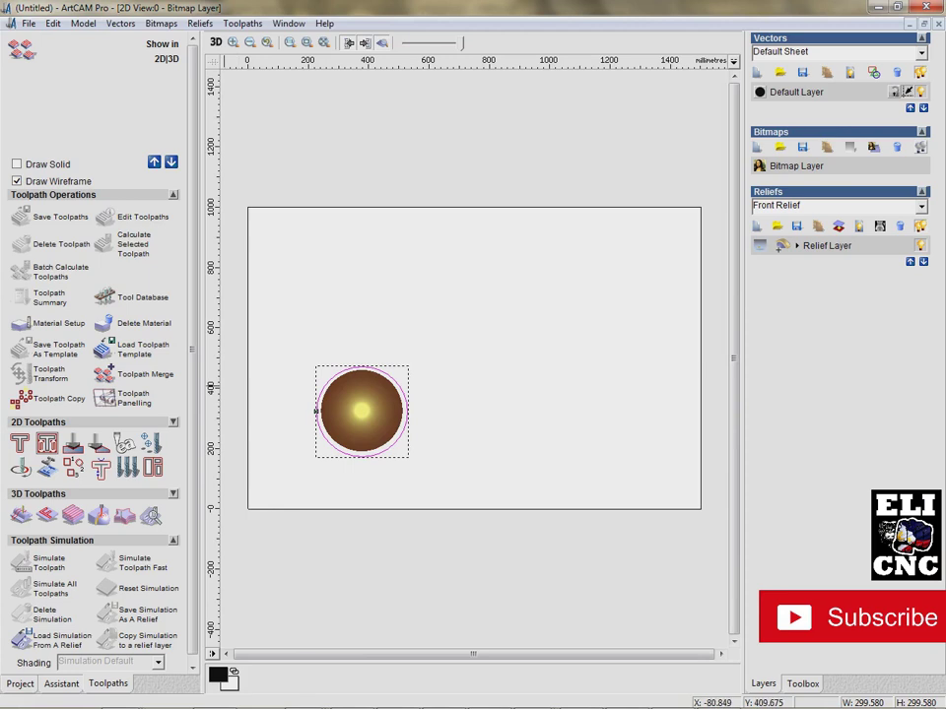
# Step: Start a Machine Relief toolpath limited to the selected circle vector and assign the Ball Nose 12 mm tool from 3D Finishing
pyautogui.scroll(-1, 96, 394)
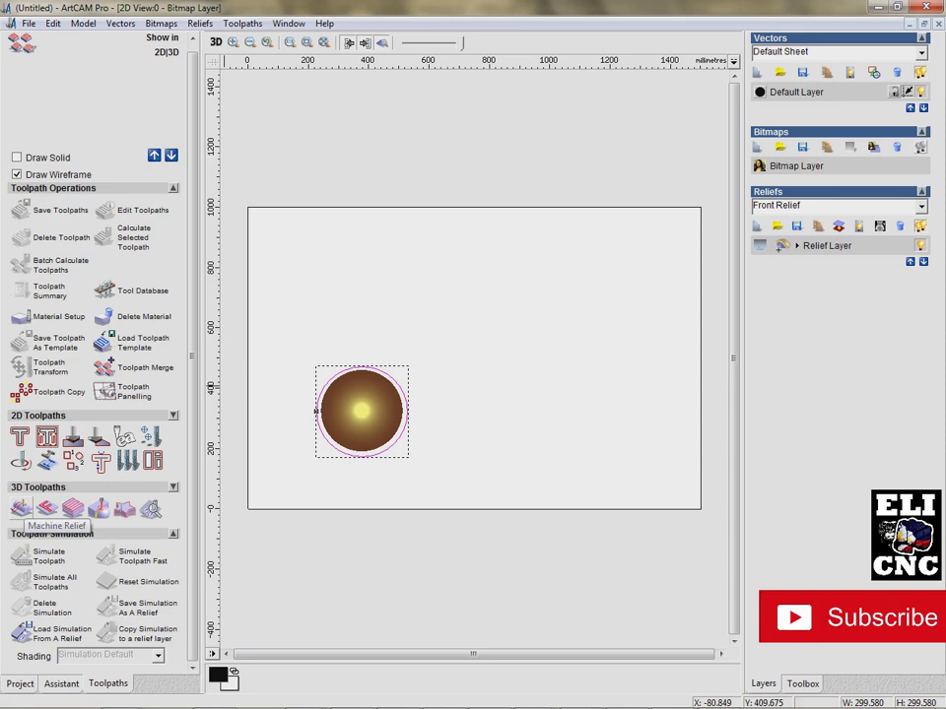
pyautogui.click(21, 508)
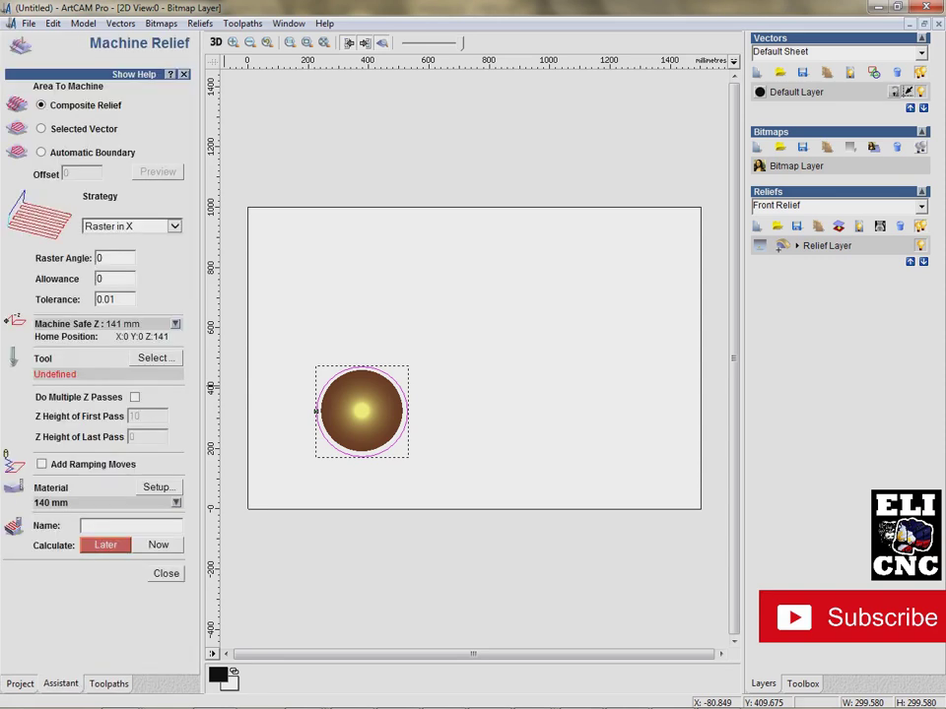
pyautogui.click(40, 128)
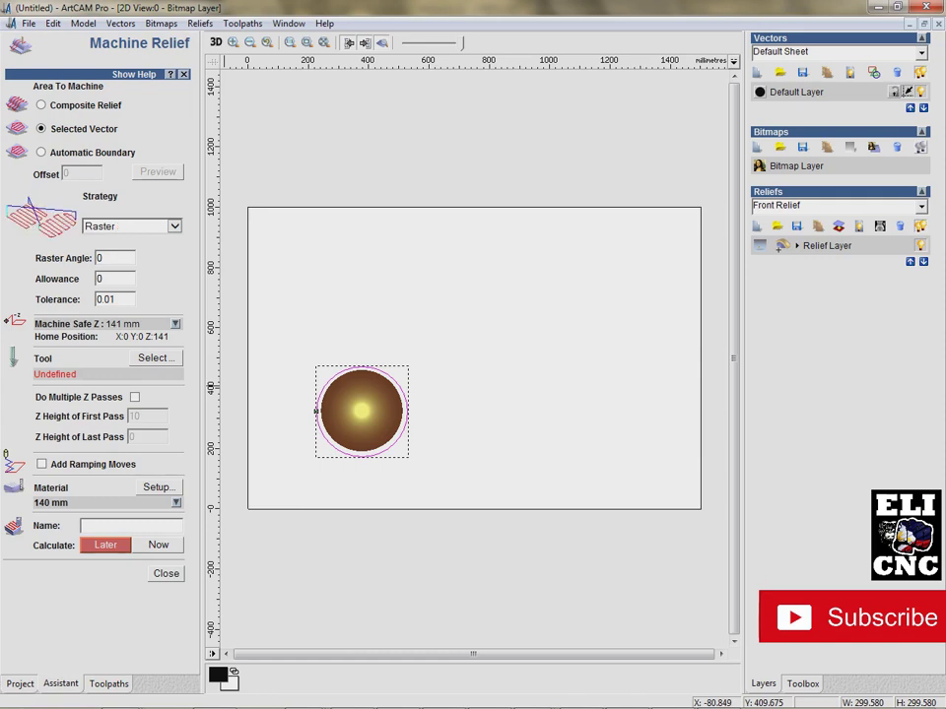
pyautogui.click(156, 358)
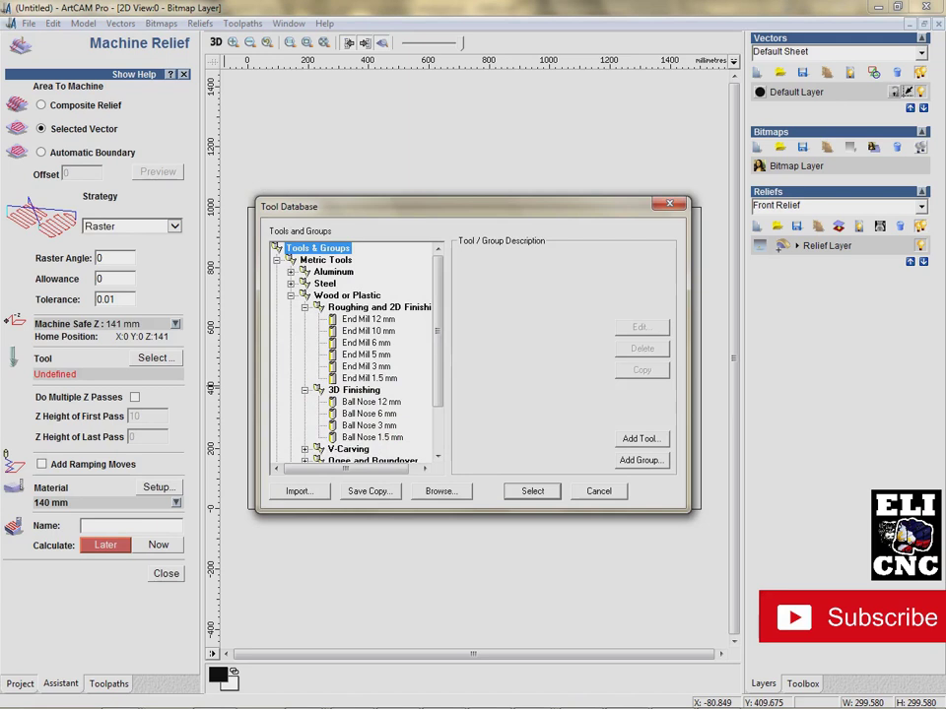
pyautogui.scroll(-2, 354, 355)
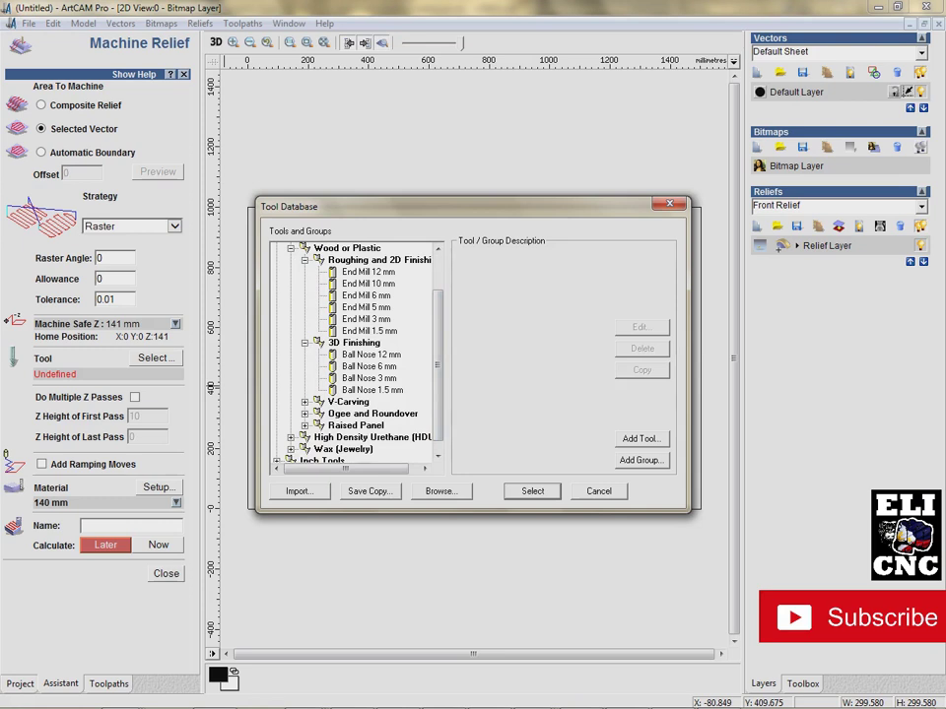
pyautogui.click(370, 353)
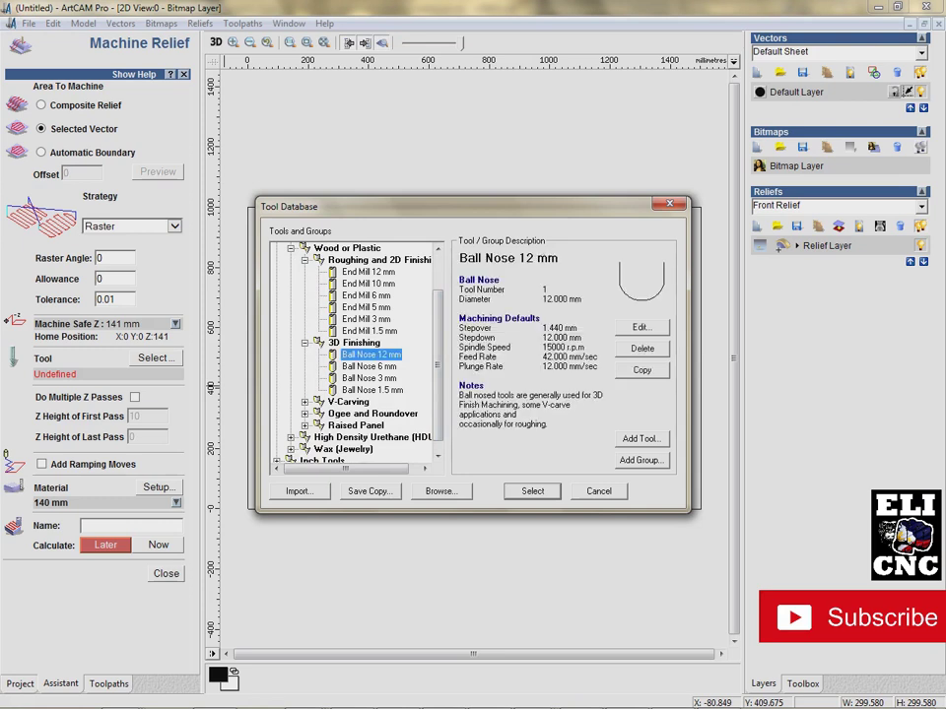
pyautogui.click(531, 490)
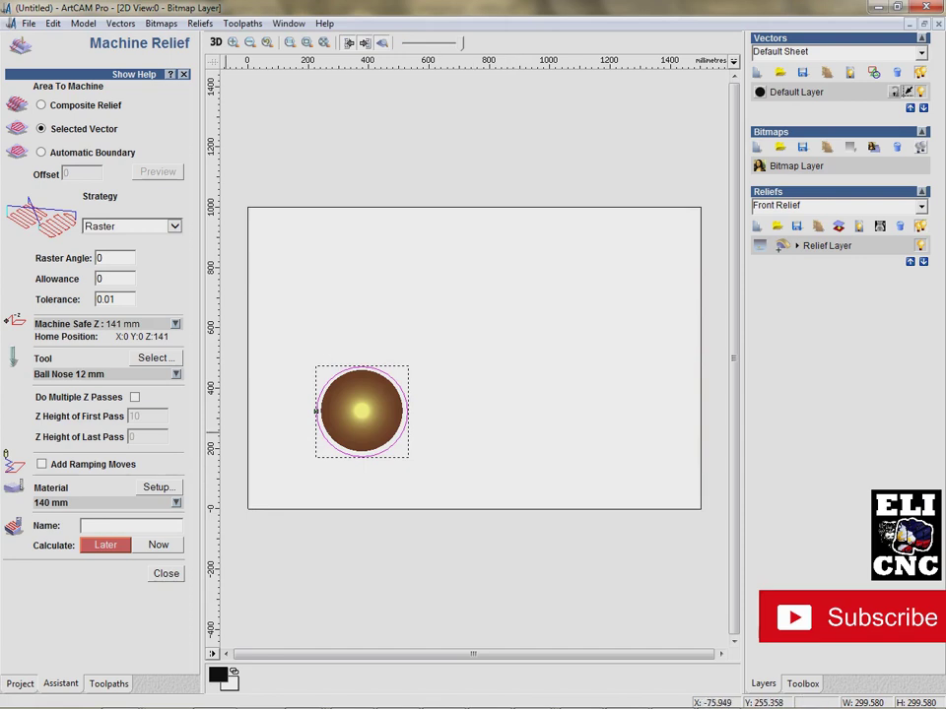
# Step: Confirm the 140 mm material setup with Z zero at its base, and calculate the Machine Relief toolpath under the name 12bn
pyautogui.click(159, 486)
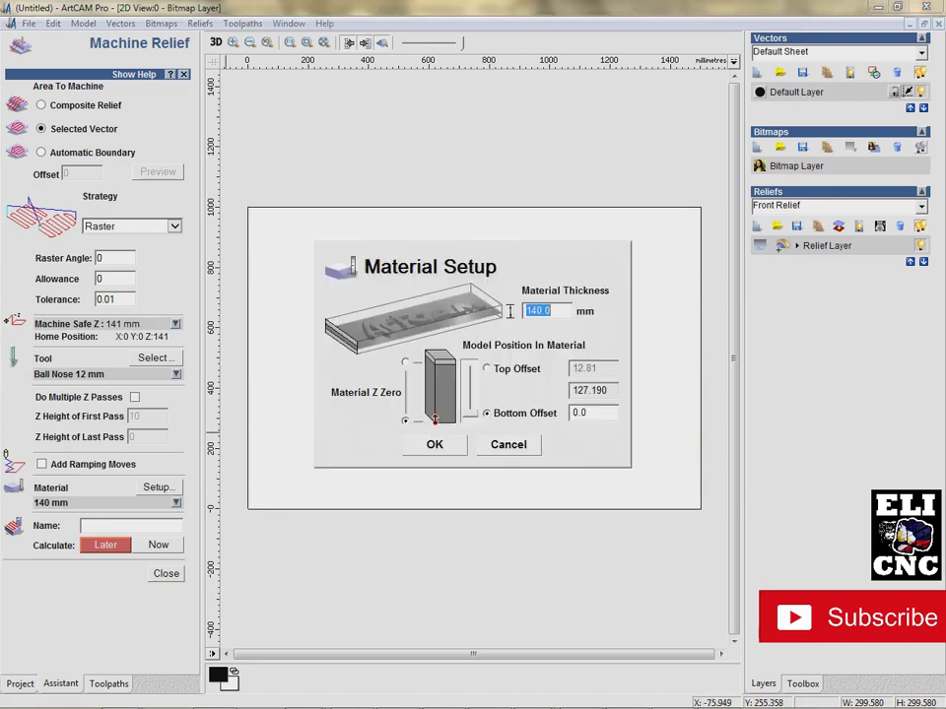
pyautogui.press('Return')
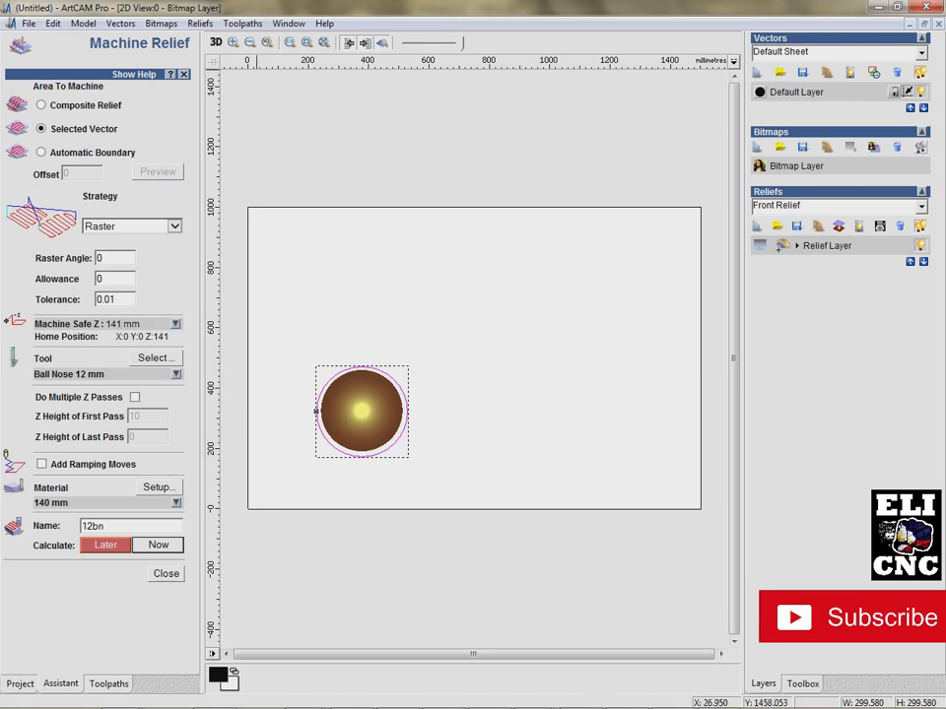
pyautogui.click(215, 42)
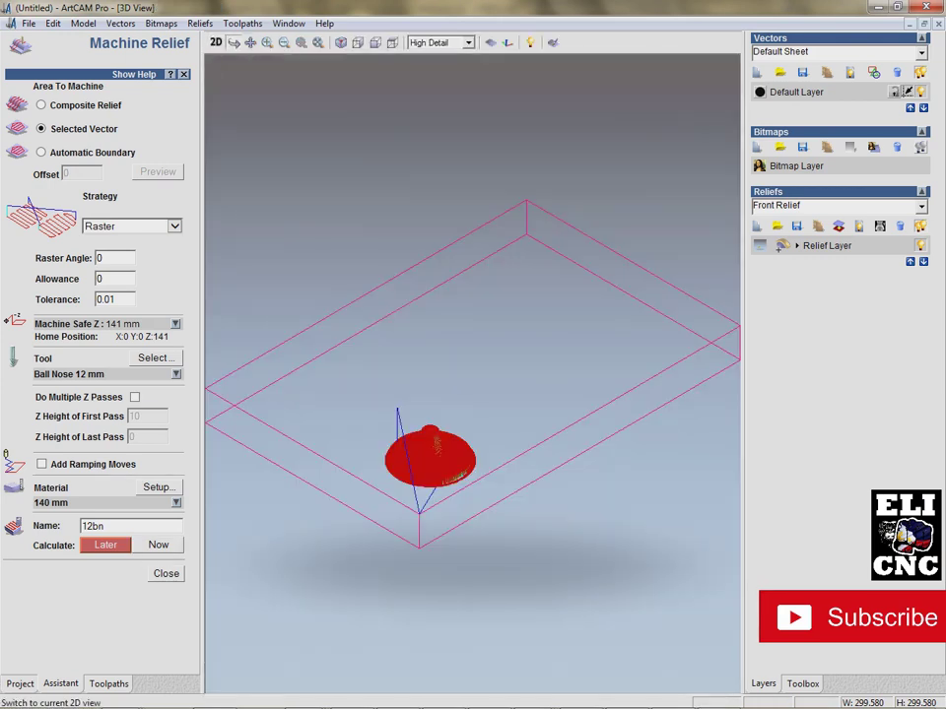
pyautogui.scroll(-1, 473, 370)
pyautogui.scroll(1, 473, 370)
pyautogui.scroll(5, 437, 509)
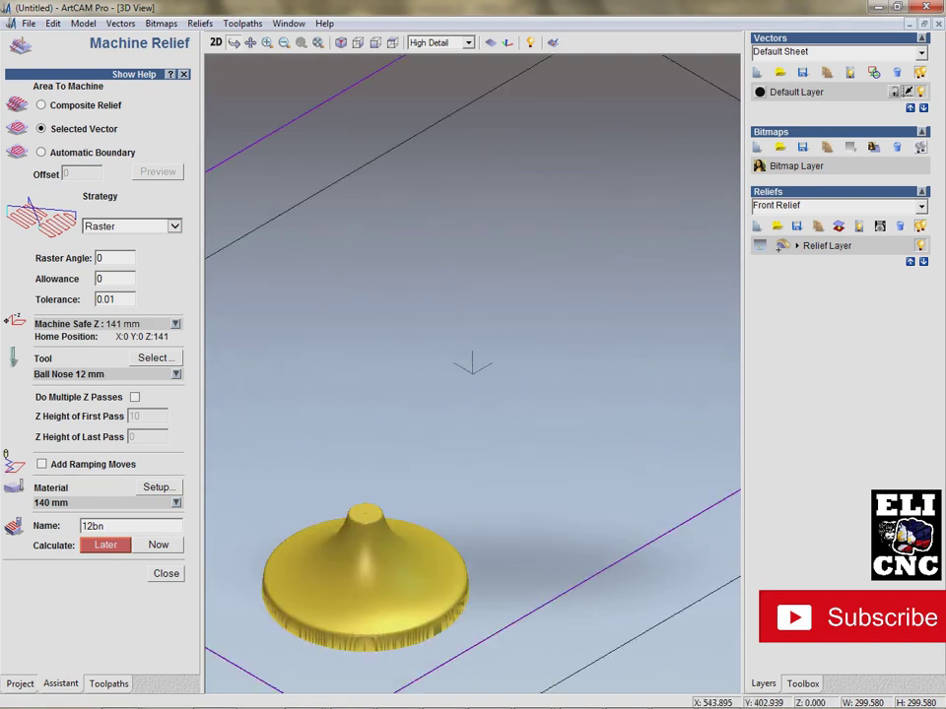
pyautogui.scroll(3, 354, 367)
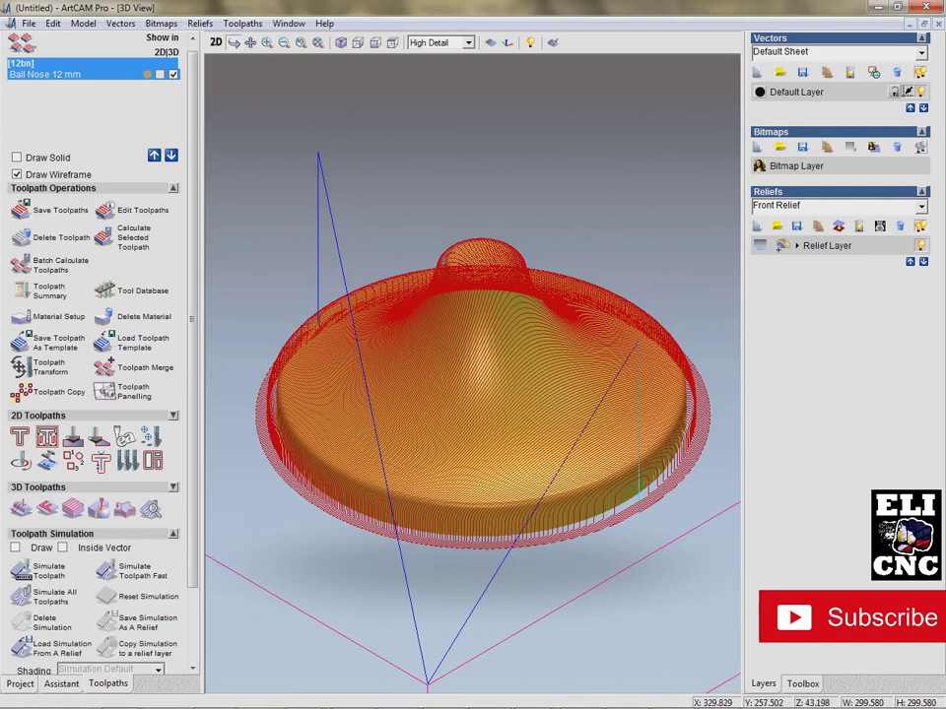
# Step: Simulate the 12bn toolpath at Standard resolution in a block from 0 to 140 mm height and inspect the cut closely in 3D
pyautogui.click(22, 570)
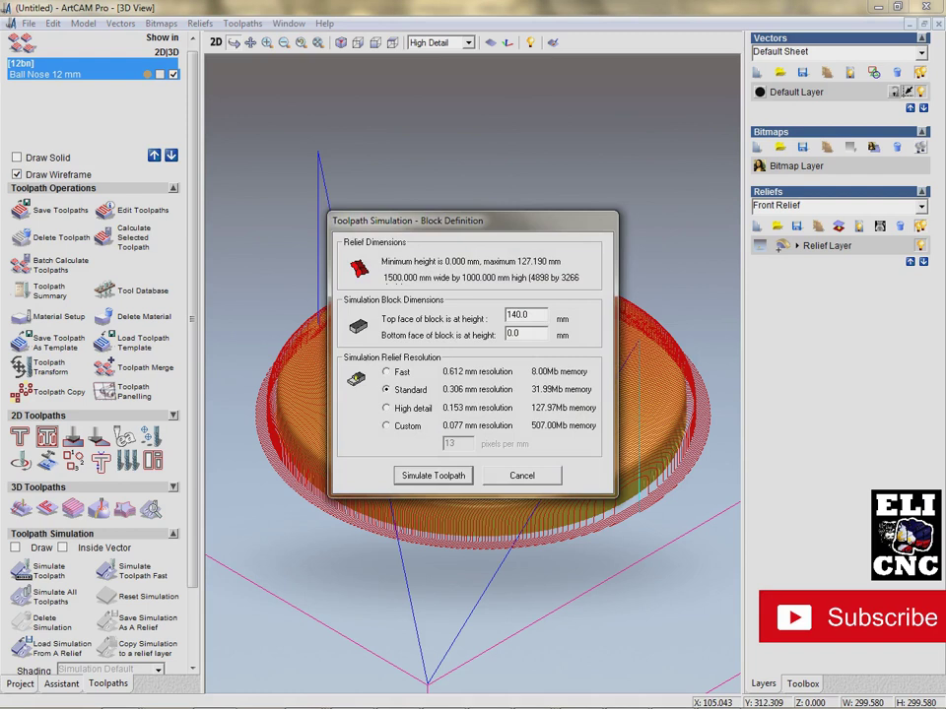
pyautogui.click(433, 475)
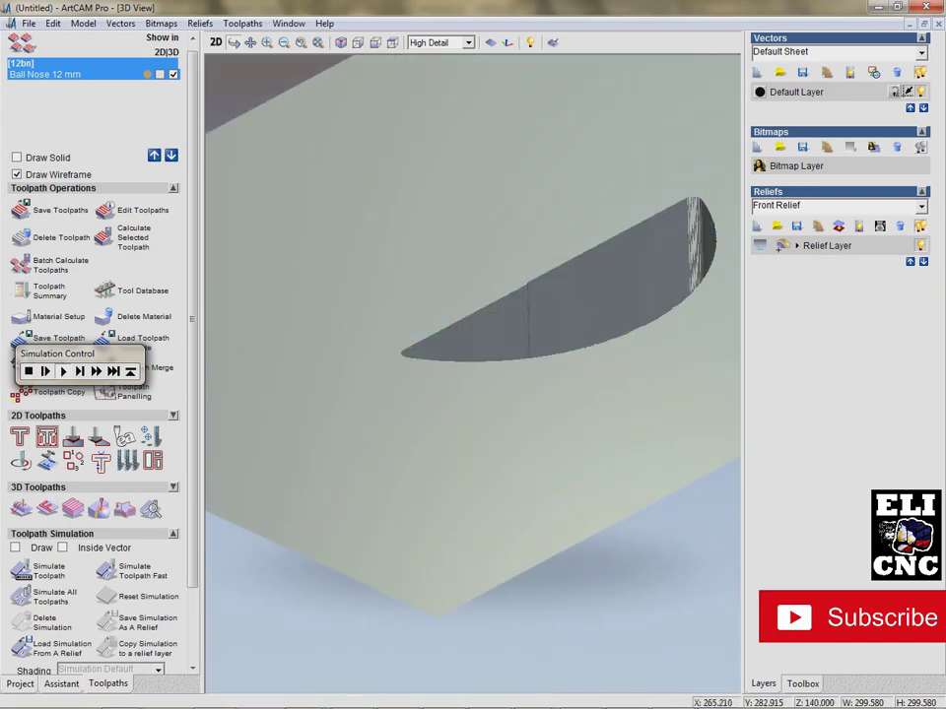
pyautogui.moveTo(673, 356); pyautogui.dragTo(628, 325)
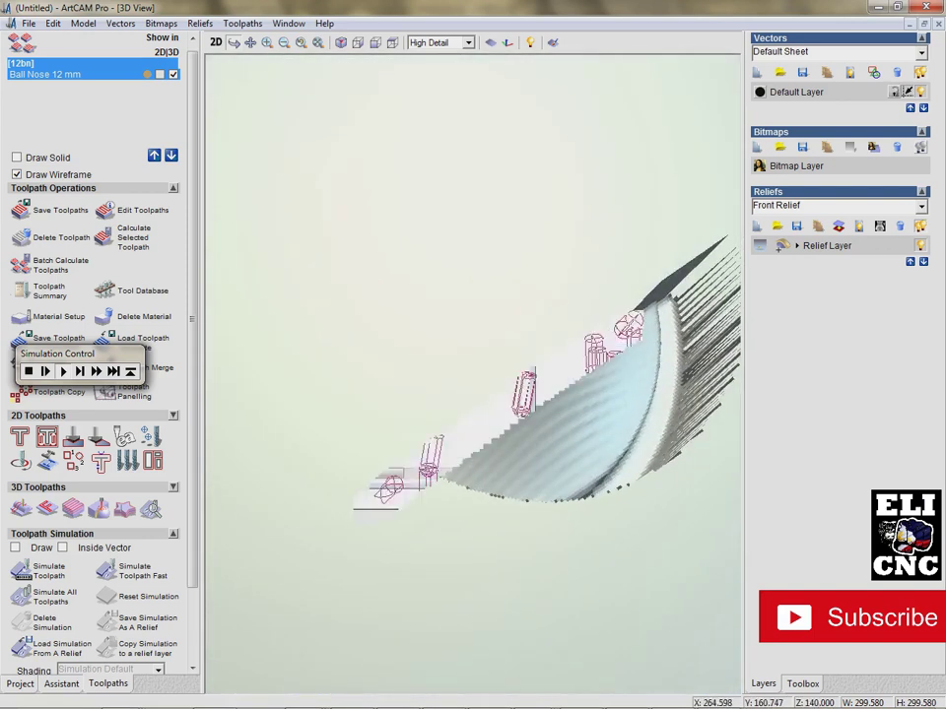